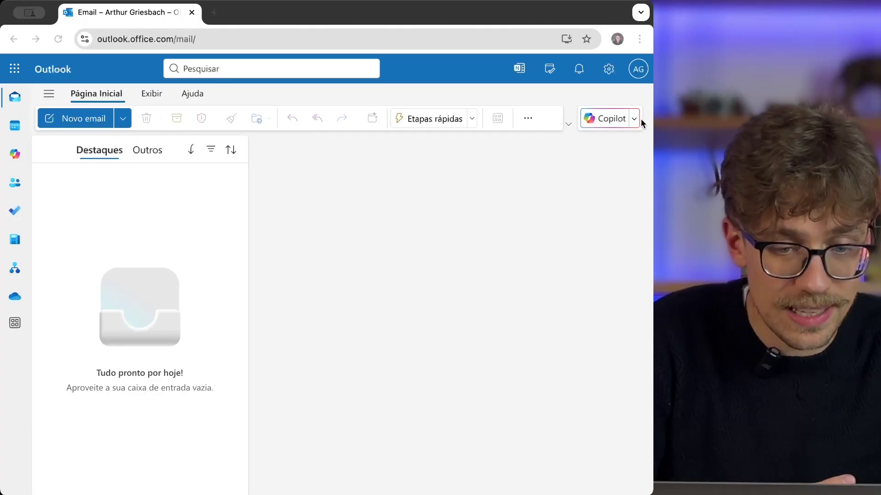
View the full-page Copilot inside Outlook, then return to the mail inbox
click(603, 161)
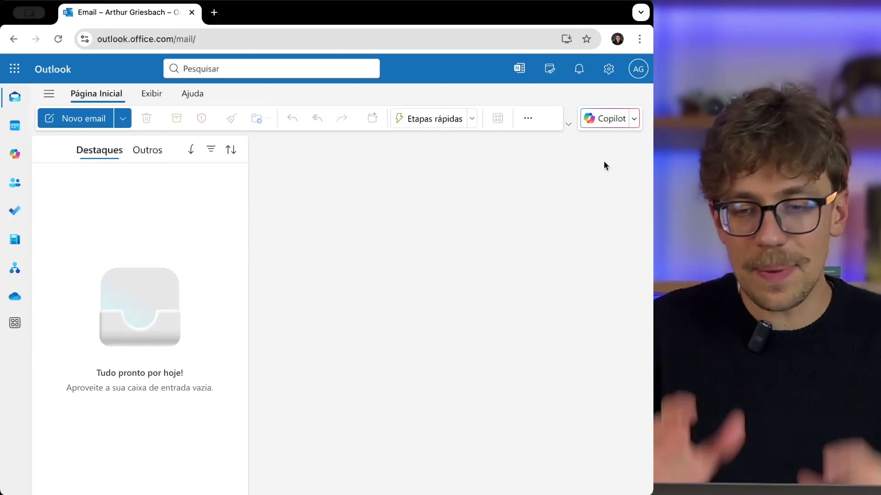
click(16, 159)
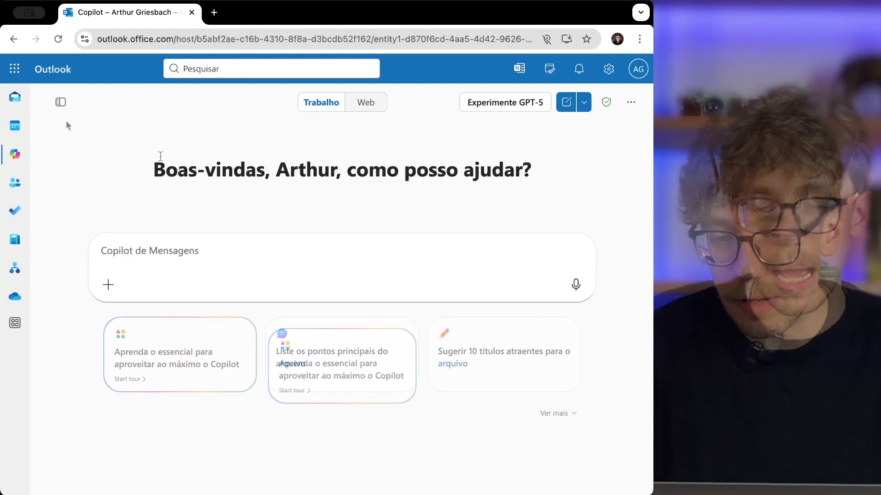
click(15, 97)
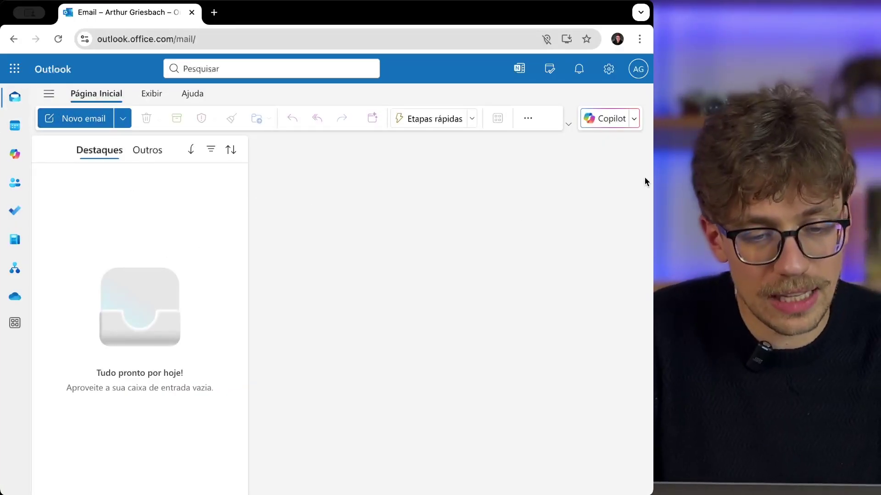
Ask Copilot Chat beside the inbox for a clear, descriptive client email text about SquadHub's Formação Completa em Microsoft 365, including its Outlook and Copilot courses
click(632, 120)
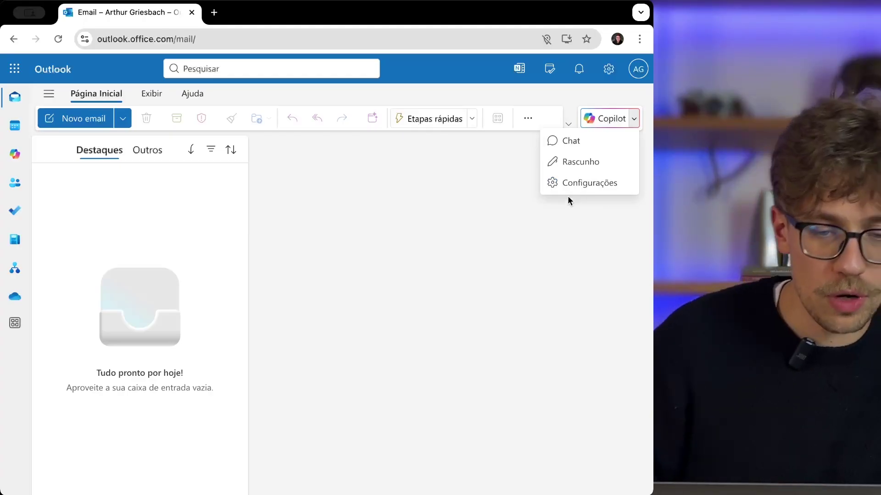
click(604, 145)
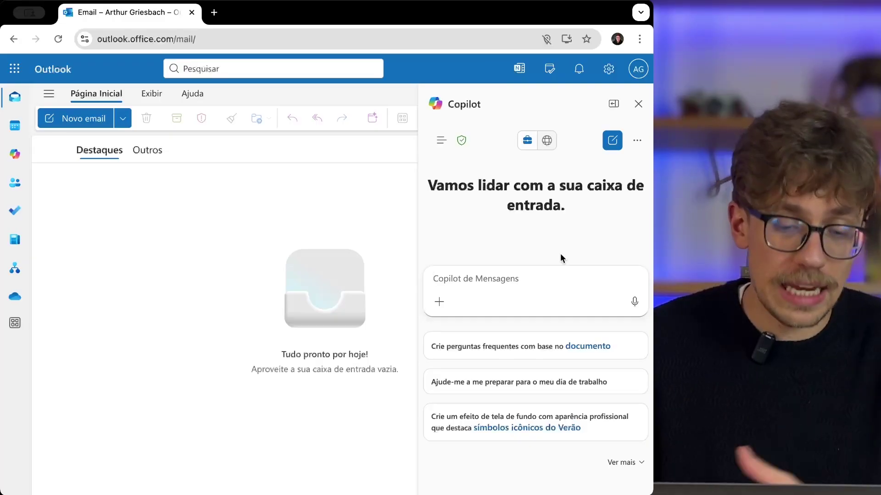
text(Quero fazer um texto para um cliente, explicando sobre uma nova Formação que temos aqui na SquadHub, que é a Formação Completa em Microsoft 365. Esa Formação contém cursos de Outlook, Copilot, além de várias outras ferramentas do pacote M365. Faça com que esse texto seja bem descritivo, fique bem claro e objetivo, e que eu possa incluir em um email para esse cliente)
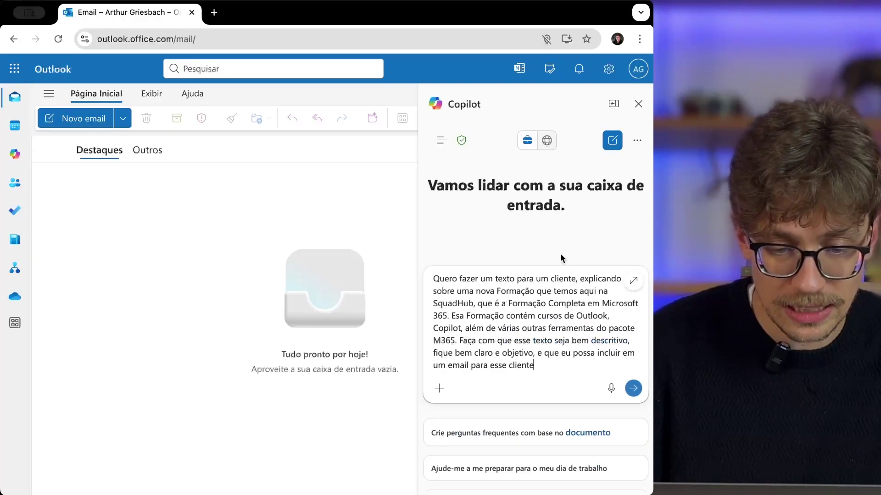
click(449, 279)
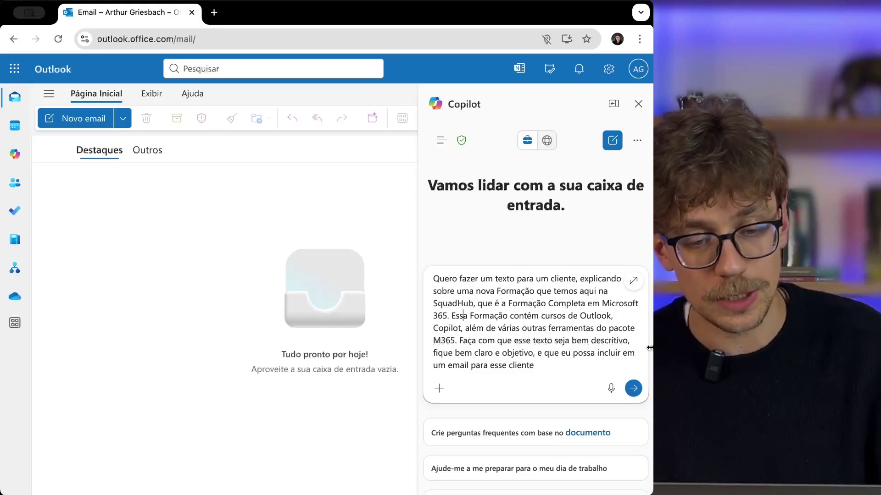
click(599, 361)
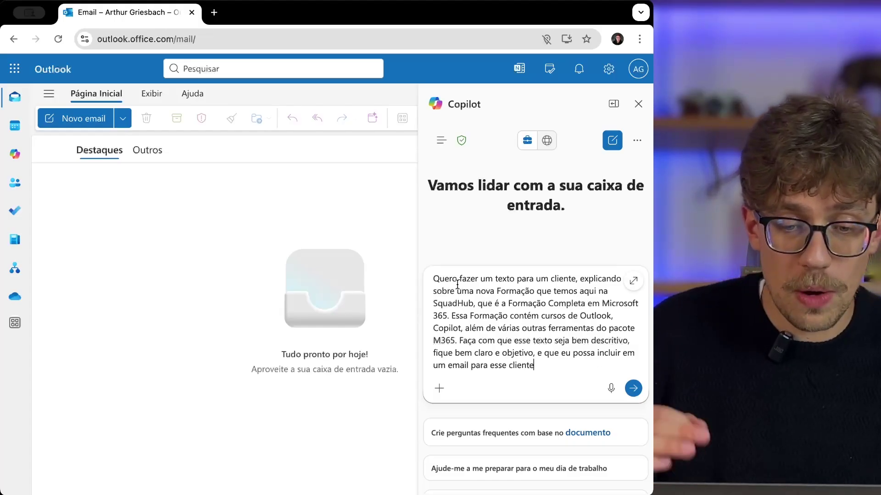
drag(511, 281, 530, 343)
click(476, 307)
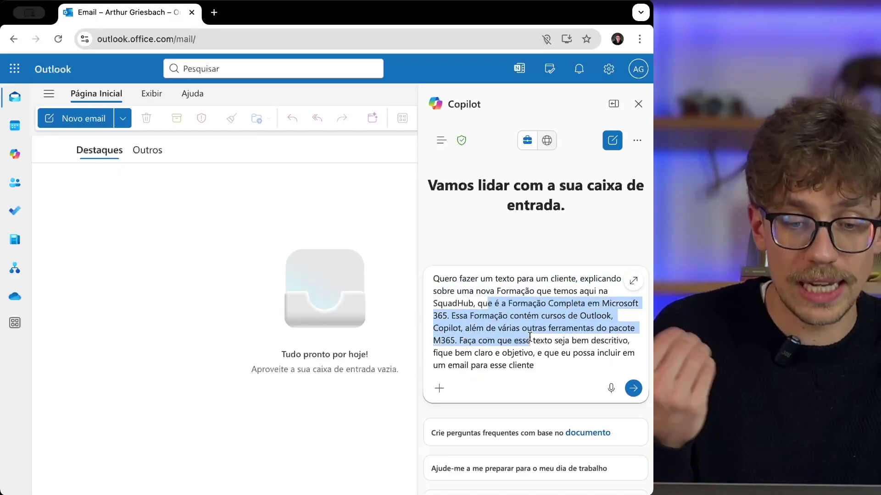
click(457, 347)
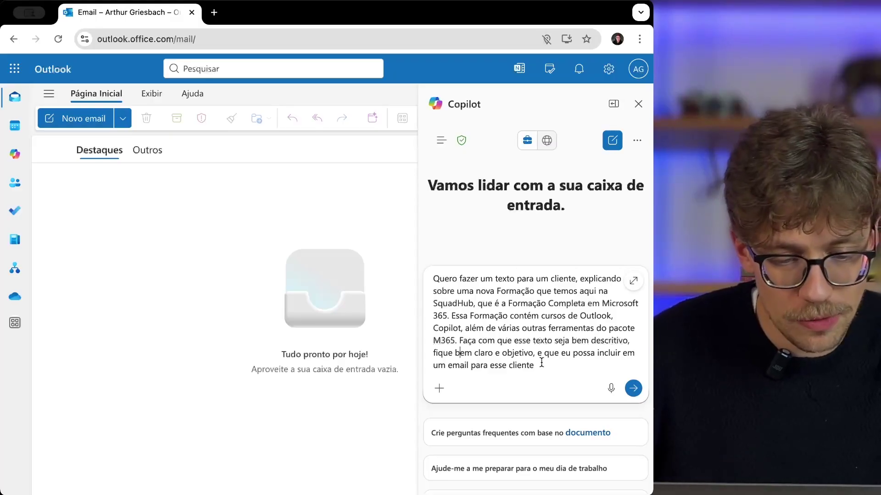
click(636, 390)
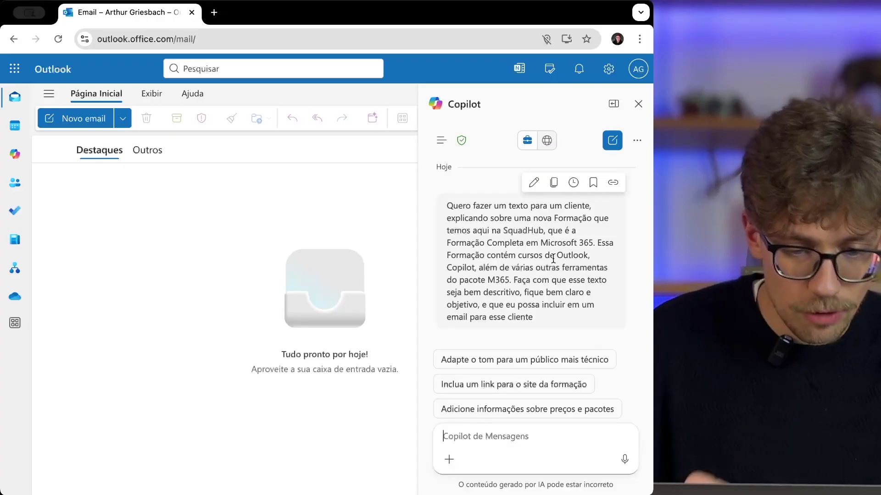
Read through Copilot's drafted client email, checking the subject, greeting, list of courses, sign-off and closing suggestions
scroll(539, 235, down, 4)
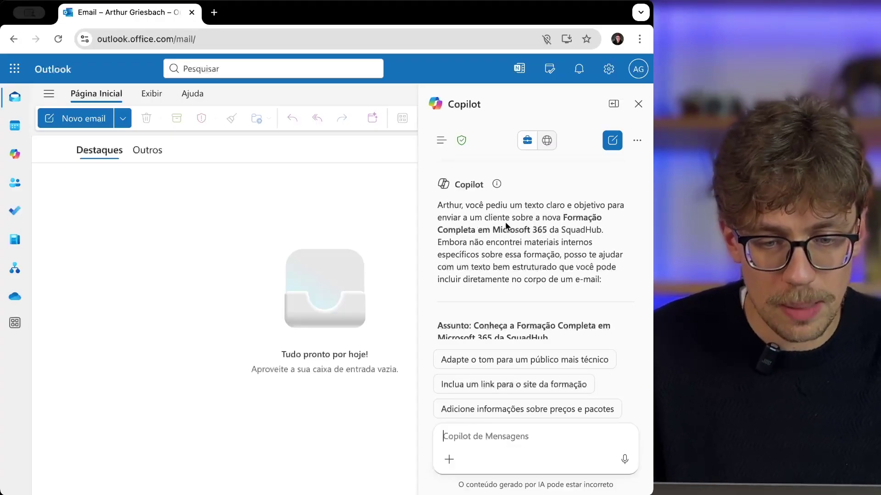
drag(441, 206, 458, 207)
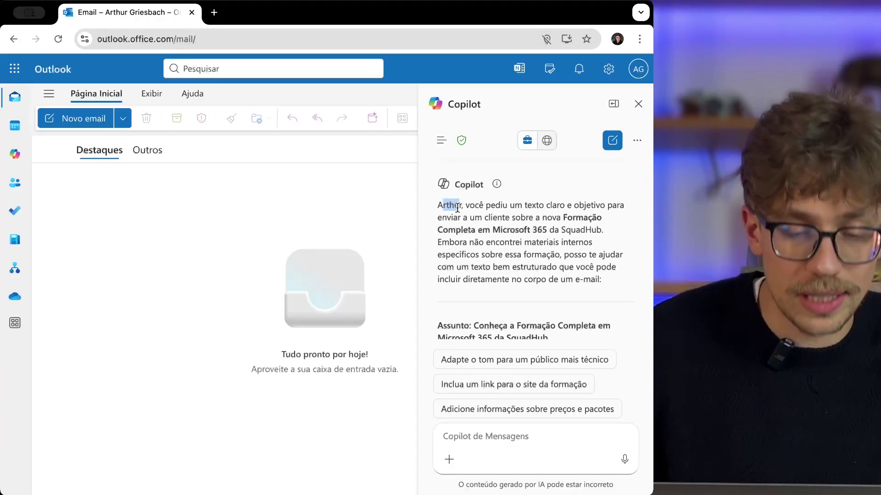
click(458, 208)
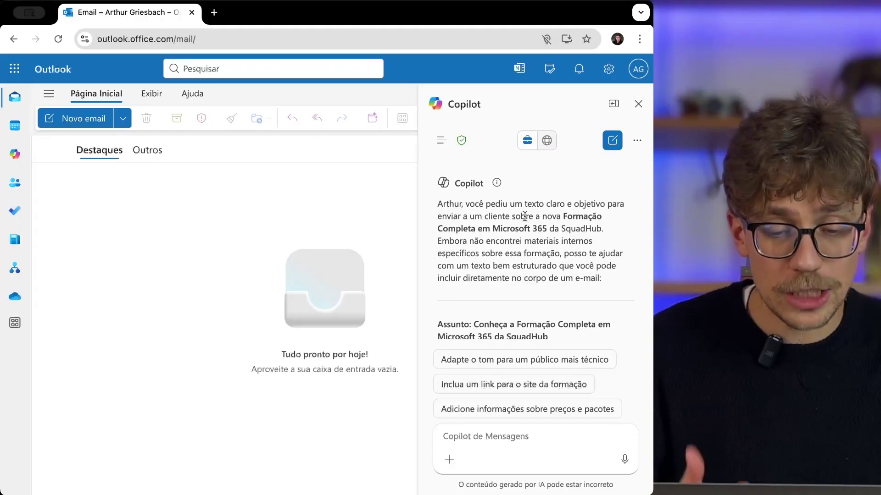
scroll(526, 218, down, 4)
scroll(520, 232, down, 4)
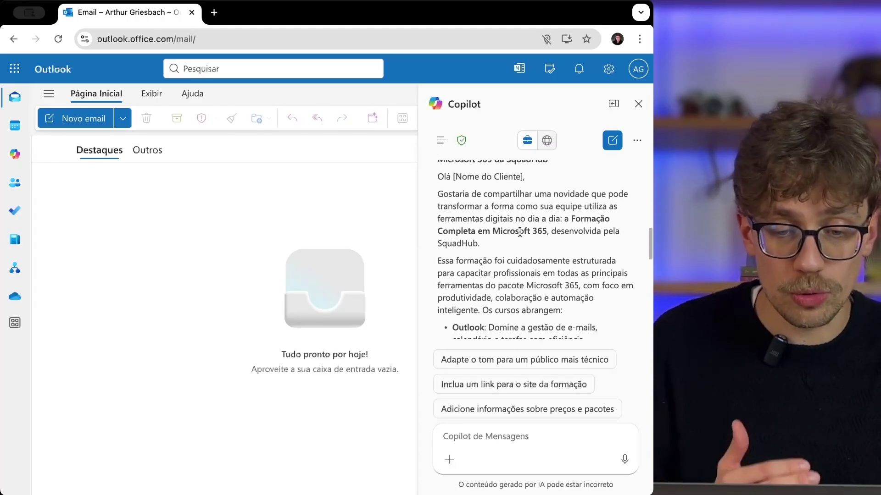
scroll(521, 231, up, 5)
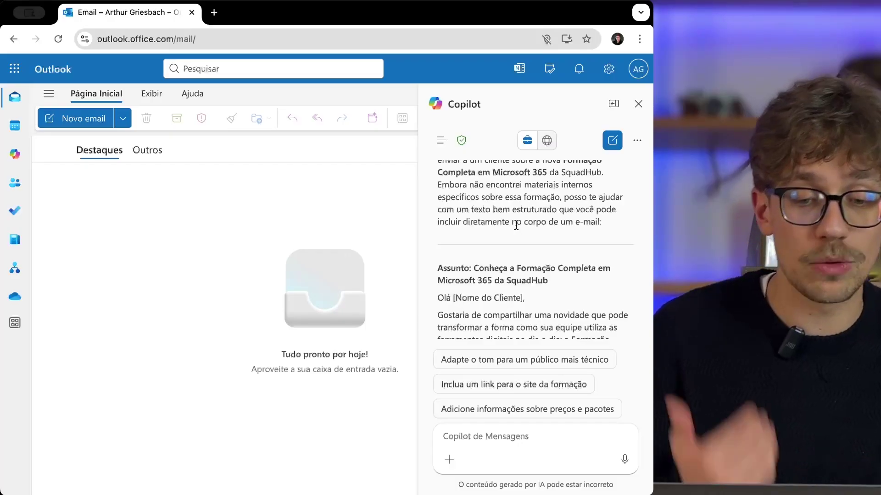
scroll(516, 225, down, 2)
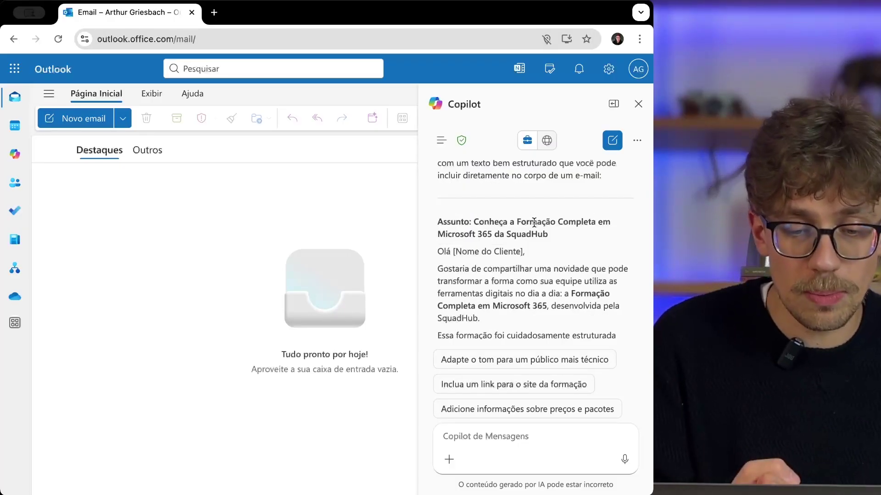
scroll(493, 247, down, 4)
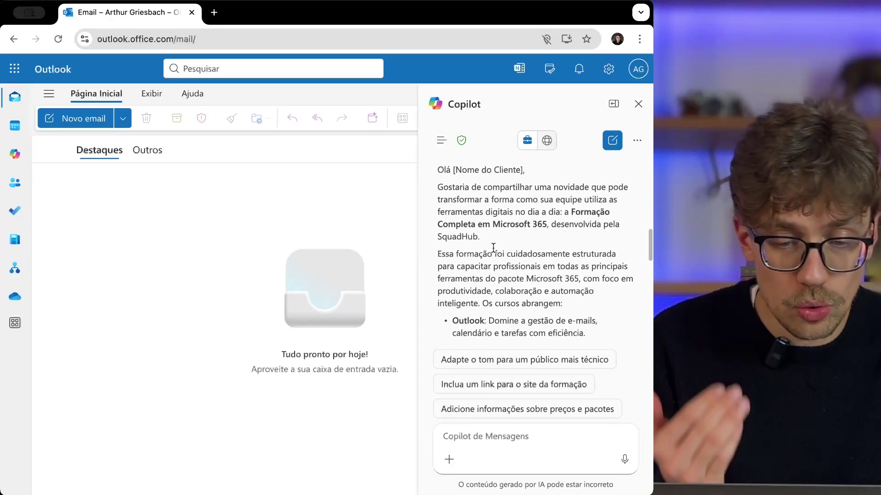
scroll(493, 247, down, 5)
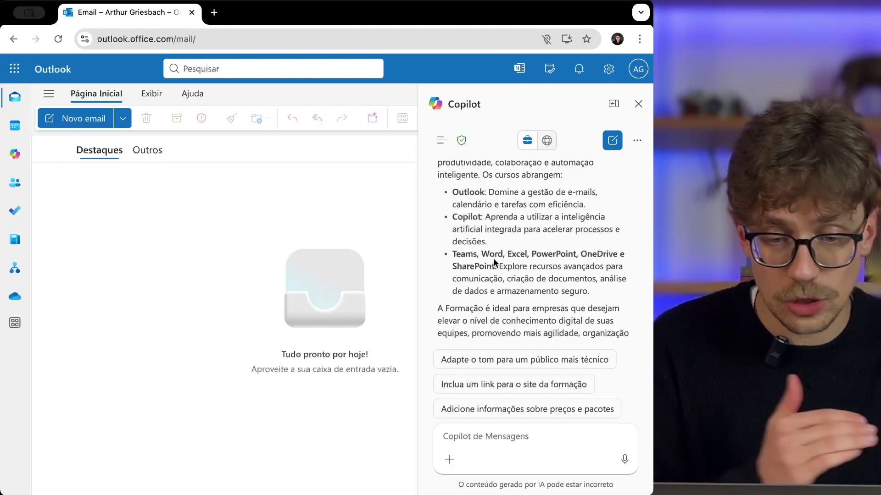
scroll(497, 273, down, 4)
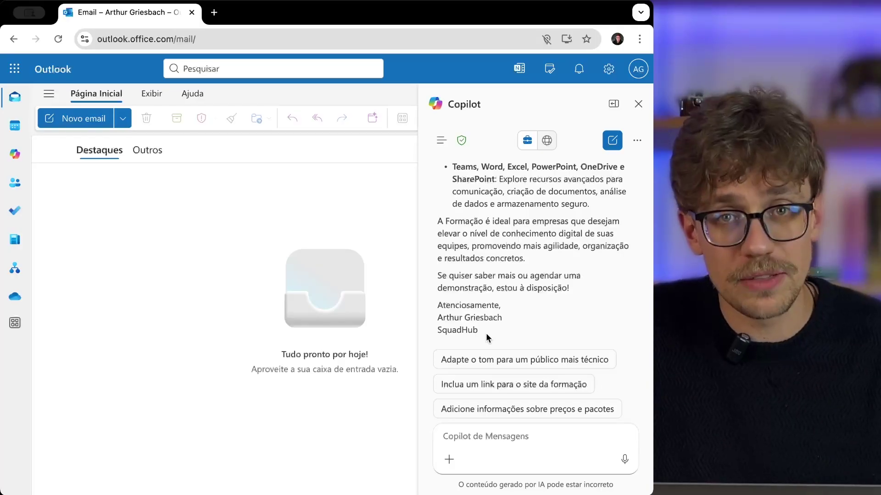
scroll(490, 332, up, 5)
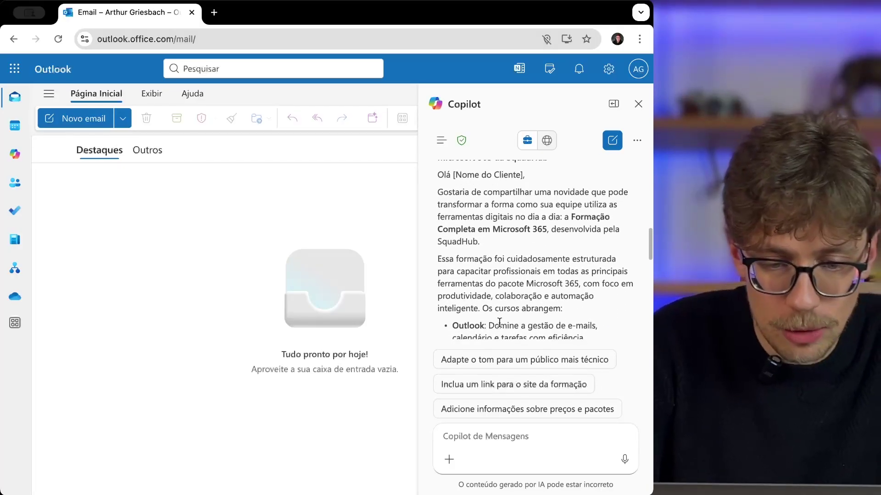
scroll(499, 323, up, 2)
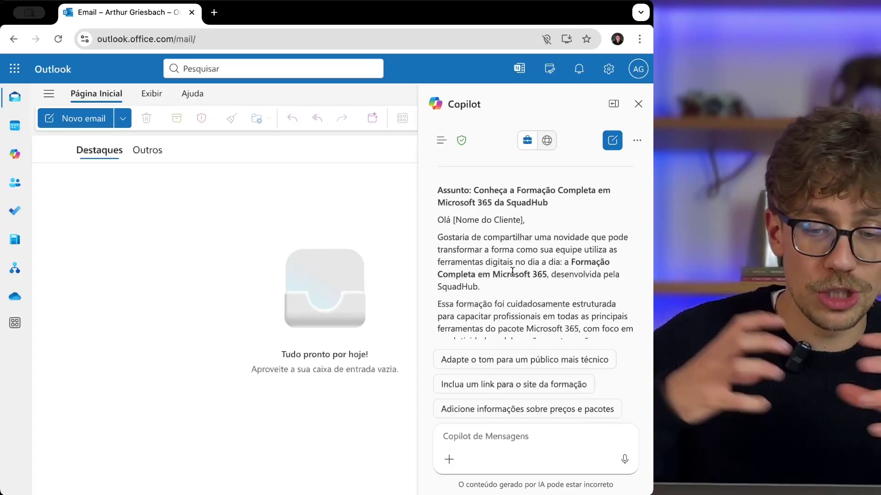
scroll(531, 256, down, 2)
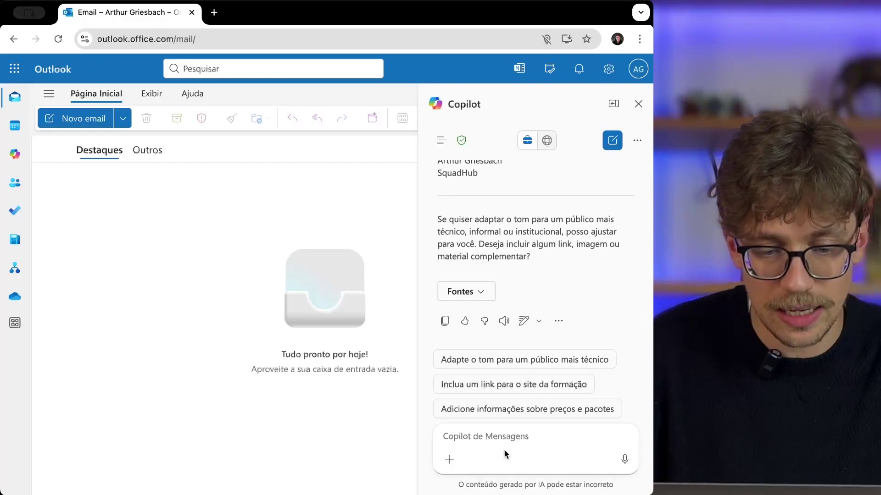
scroll(535, 329, up, 3)
scroll(535, 329, down, 2)
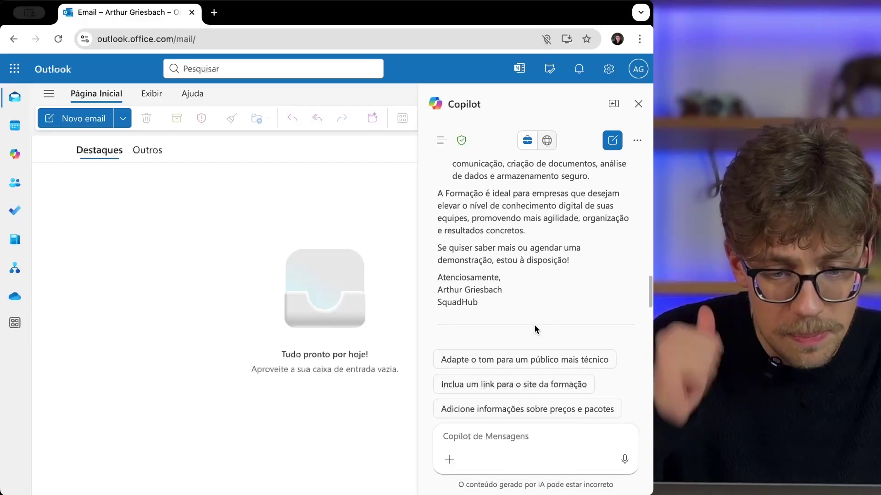
scroll(535, 330, down, 2)
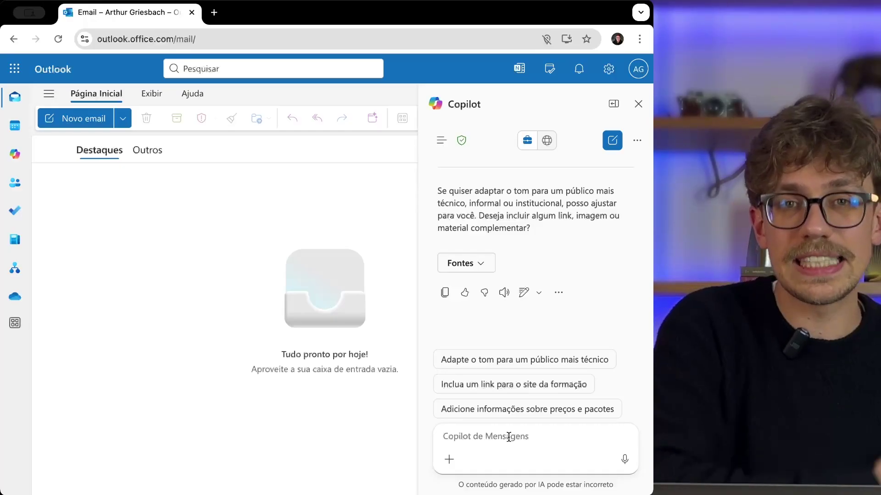
Ask Copilot to replace the Word, Powerpoint and Excel courses with Forms, Loop, Power Automate, Planner and Power Apps, keeping the remaining text
text(ossui os cursos de Word, Po)
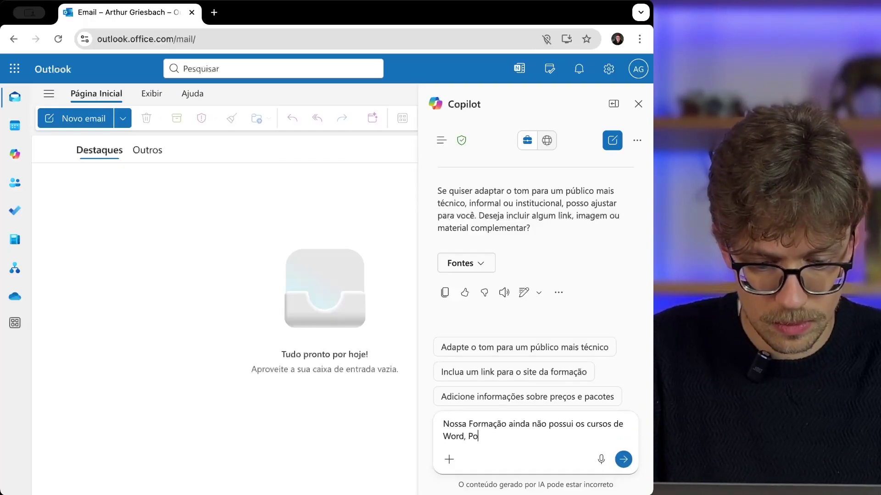
text(werpoint e Excel, mas já tem Forms, Loop, Power Automate, Planner)
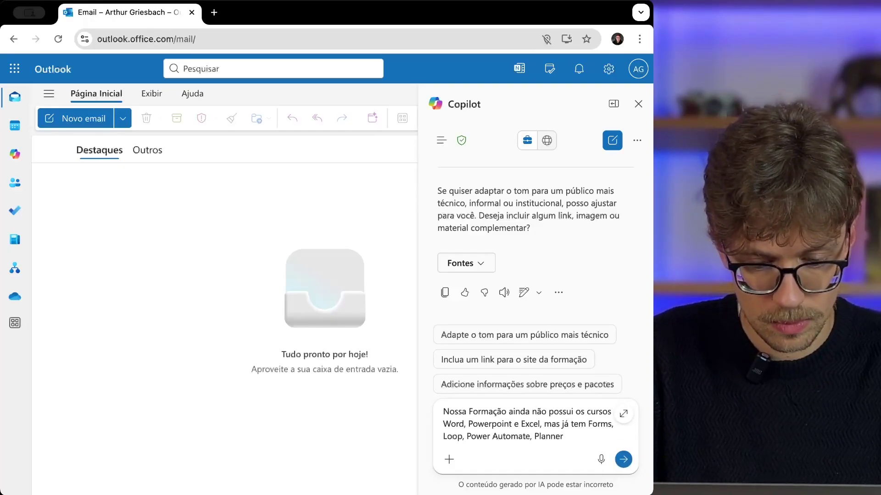
text( e Power Apps, entao preciso que voce faça essa alteração. Todo o resto do texto está ótimo e pode ser mantido)
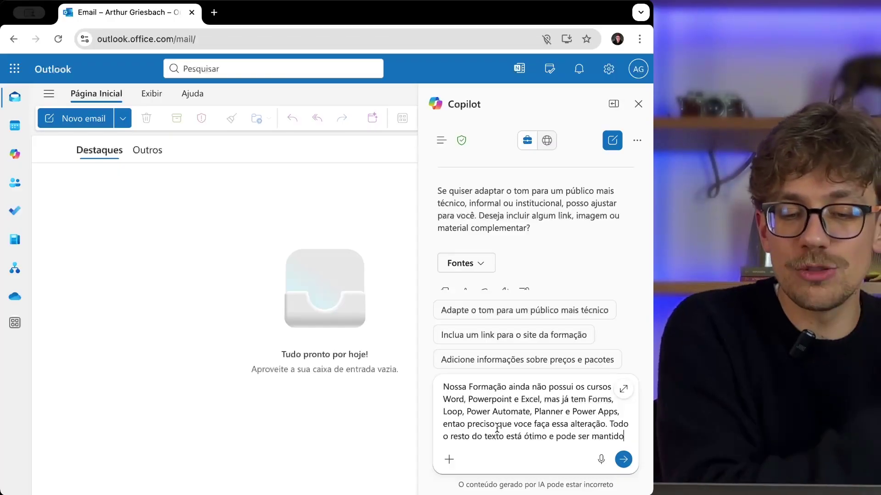
click(529, 435)
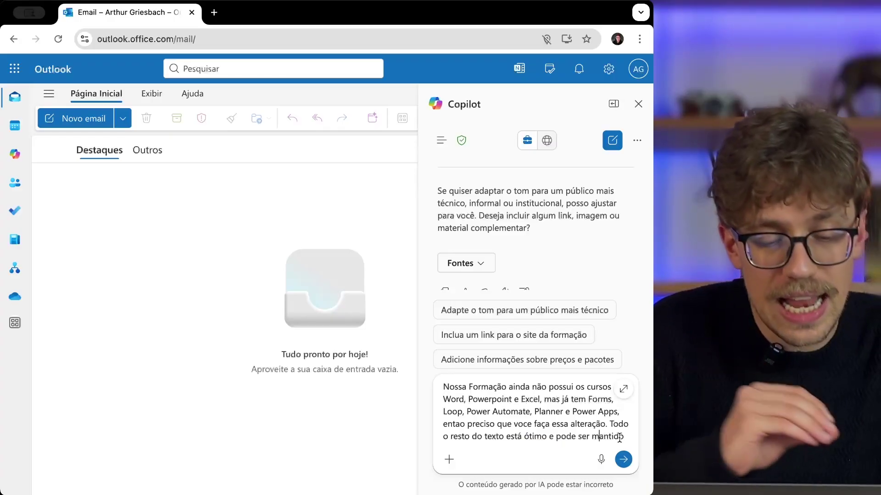
drag(626, 437, 611, 420)
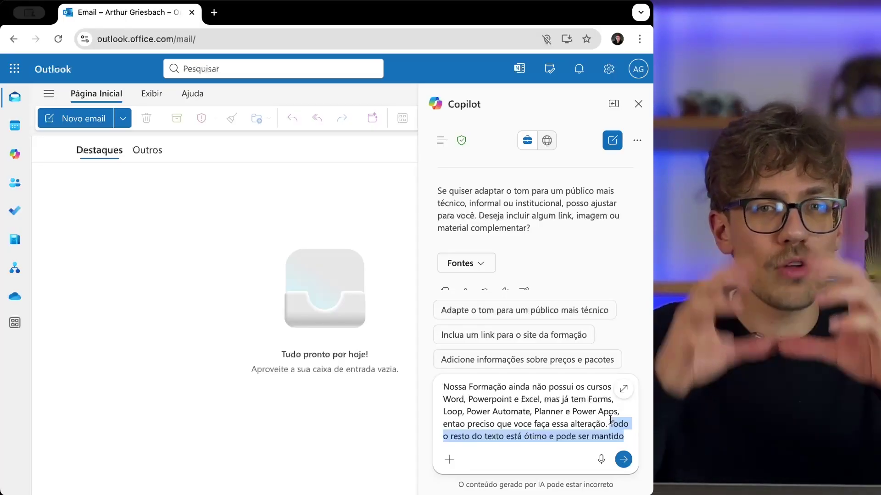
click(611, 421)
key(Return)
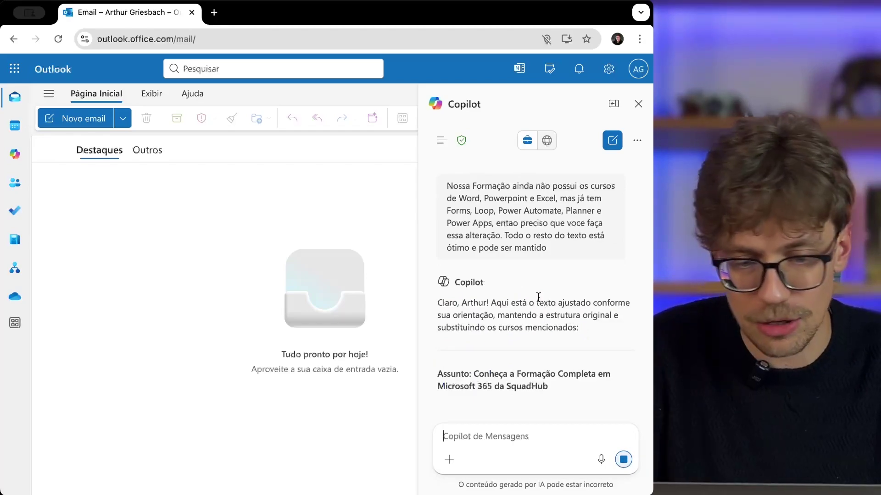
Review Copilot's revised email text, checking the subject and the updated course list with Forms, Loop, Power Automate, Planner and Power Apps
scroll(512, 265, down, 10)
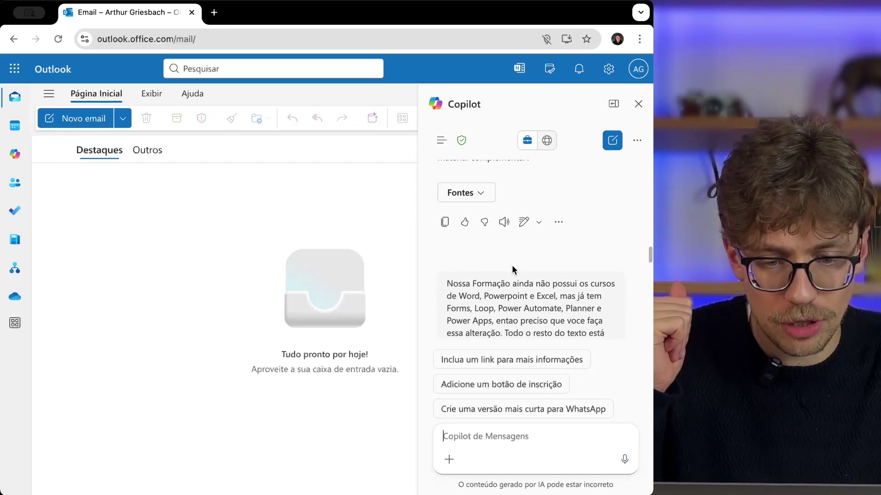
scroll(512, 265, down, 3)
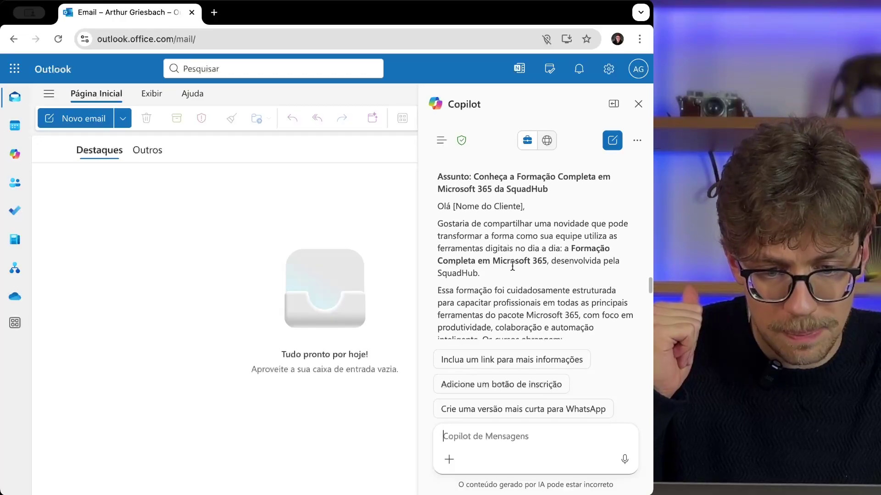
drag(473, 170, 525, 179)
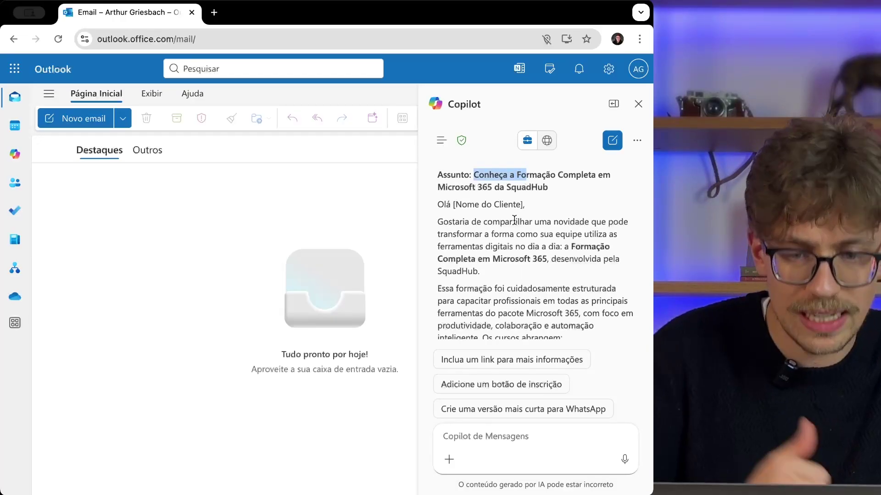
scroll(514, 219, down, 5)
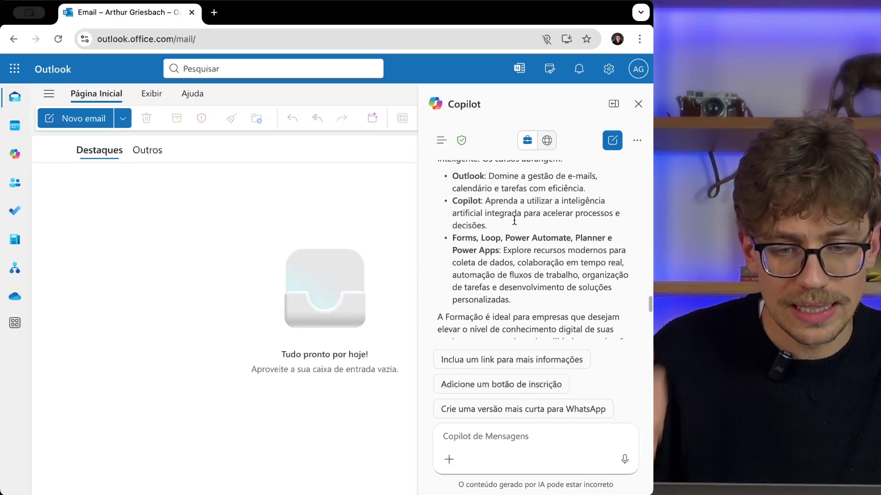
scroll(515, 220, down, 1)
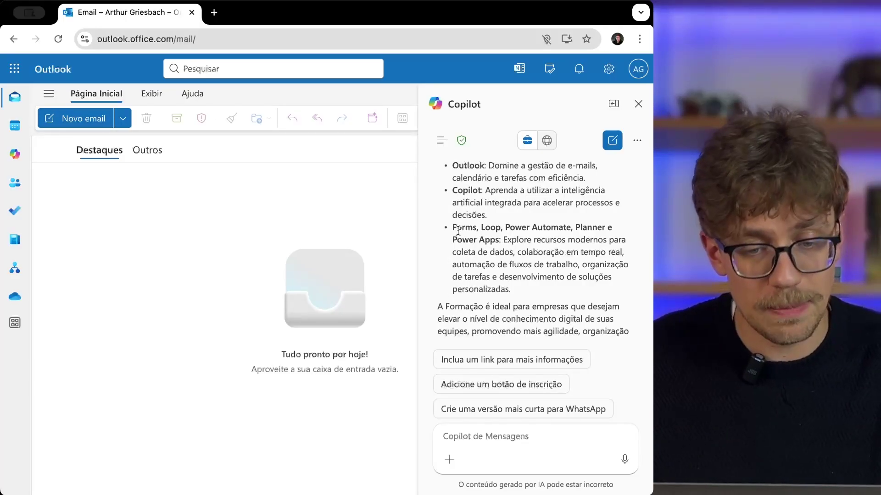
scroll(477, 235, up, 3)
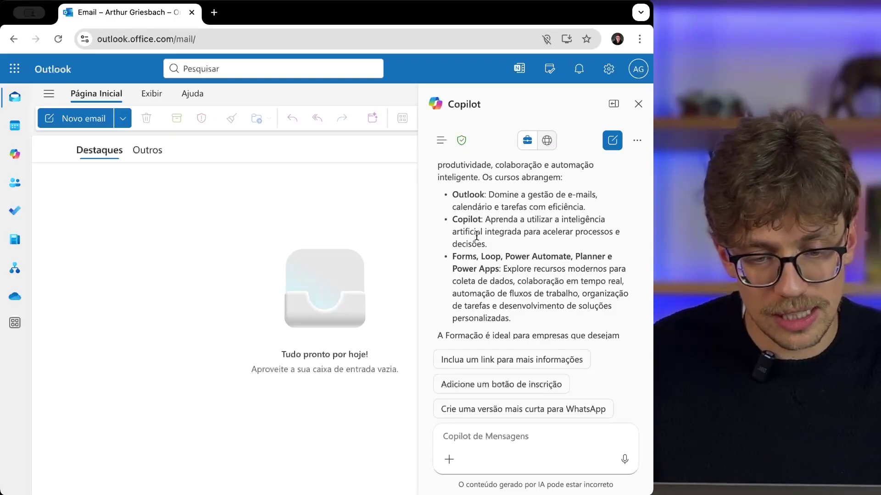
Copy Copilot's revised text from the greeting through the SquadHub sign-off and paste it into the body of a new email
scroll(487, 252, up, 8)
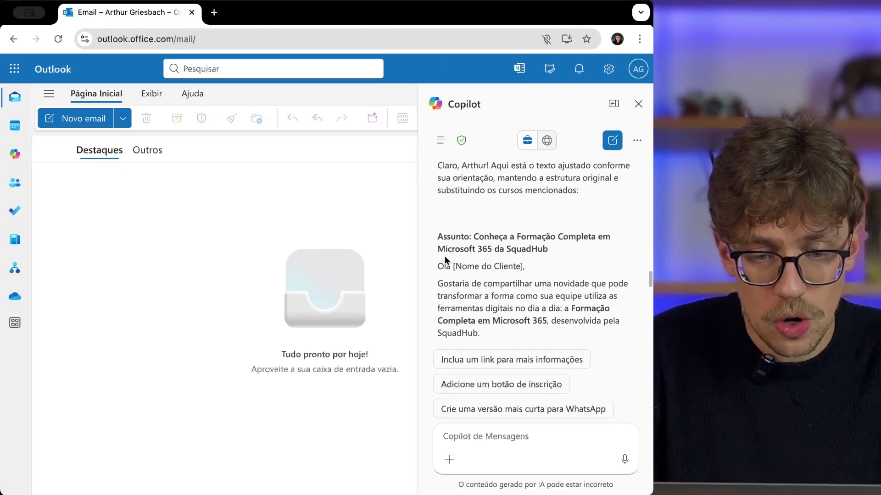
drag(436, 266, 466, 280)
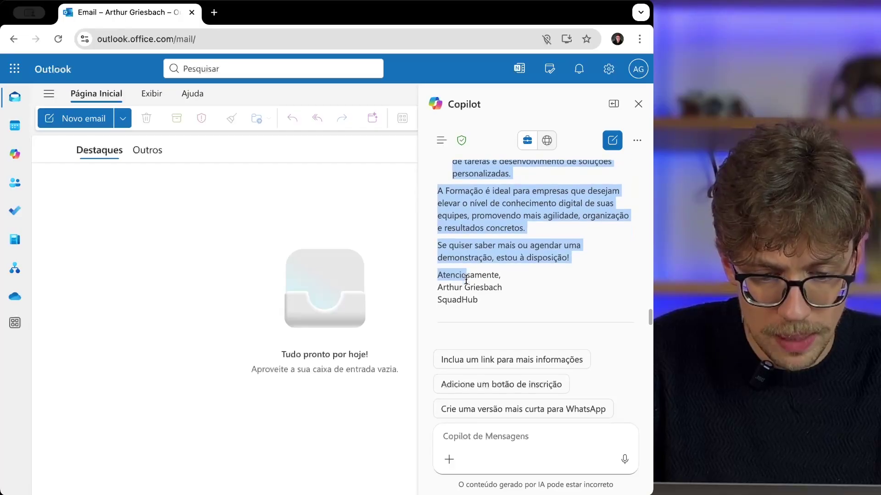
key(super+c)
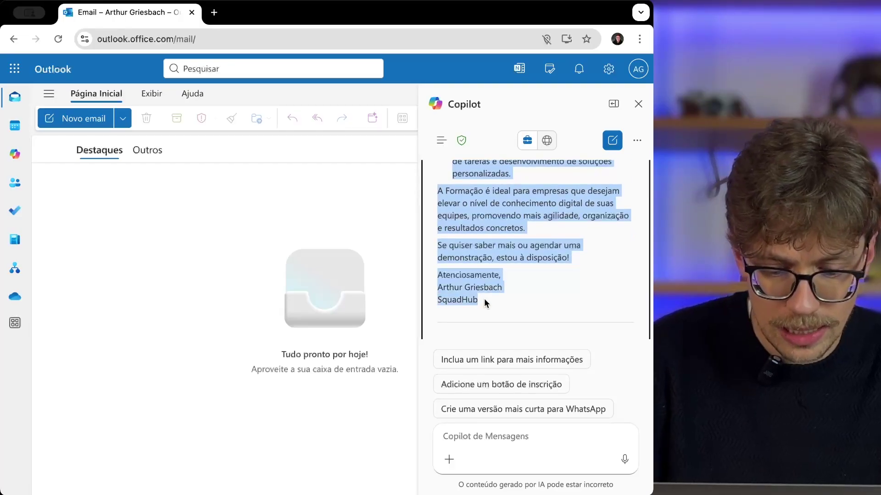
click(305, 245)
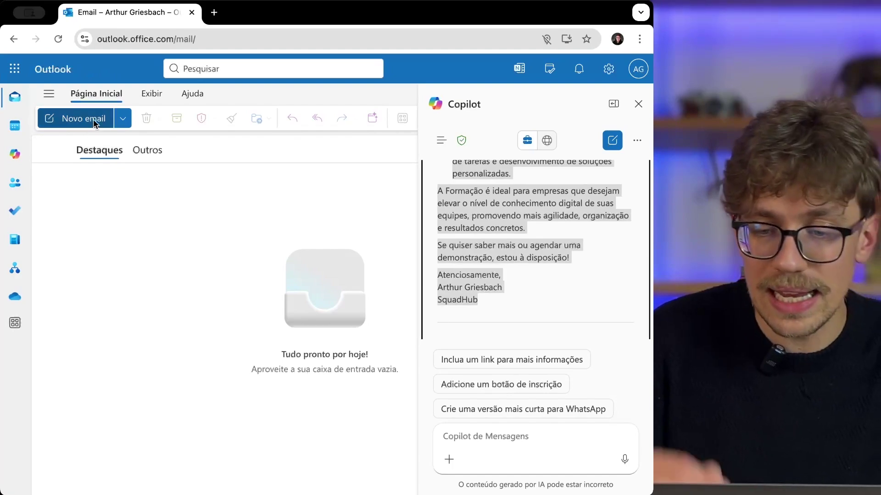
click(94, 120)
click(213, 258)
key(super+v)
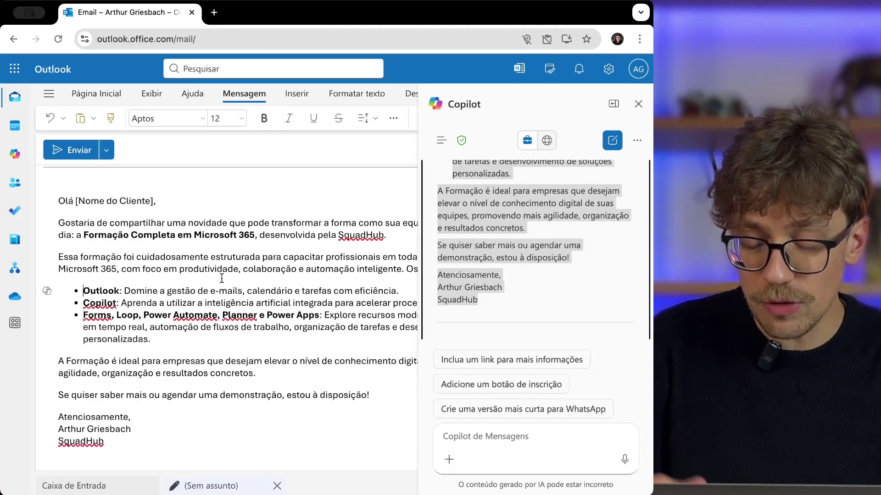
Replace the [Nome do Cliente] placeholder in the email greeting with the recipient's first name
scroll(213, 259, up, 2)
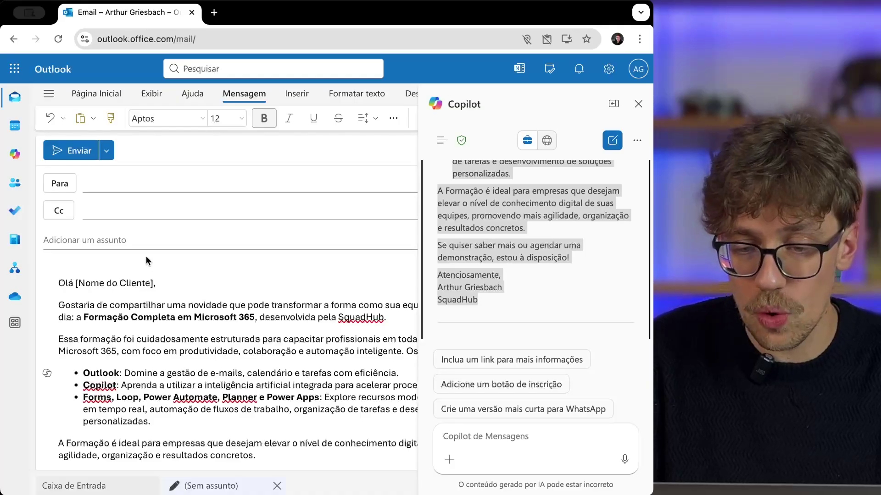
click(161, 274)
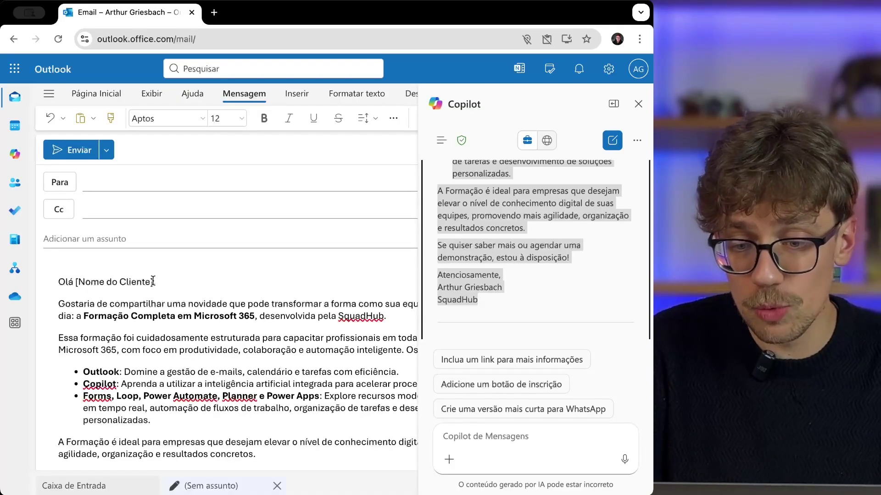
key(BackSpace)
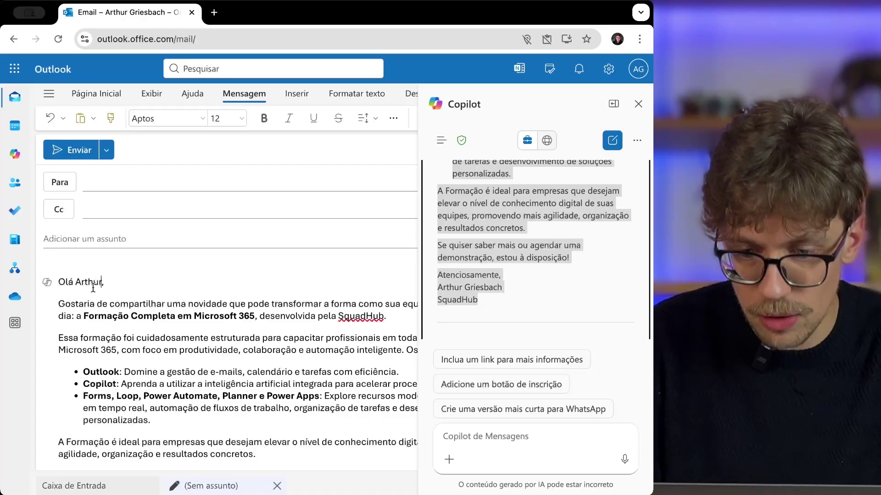
Add the recipient to the email and set the subject to "Envio de email escrito pelo Copilot"
scroll(118, 279, down, 3)
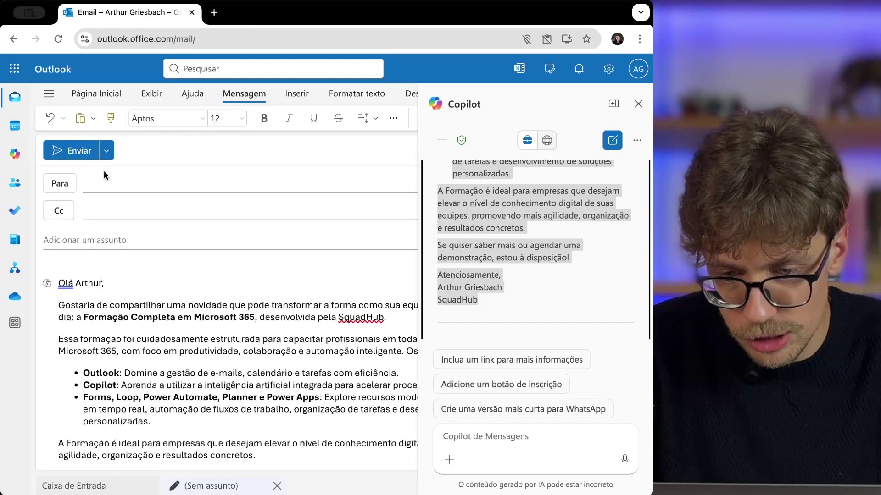
click(101, 182)
text(ar)
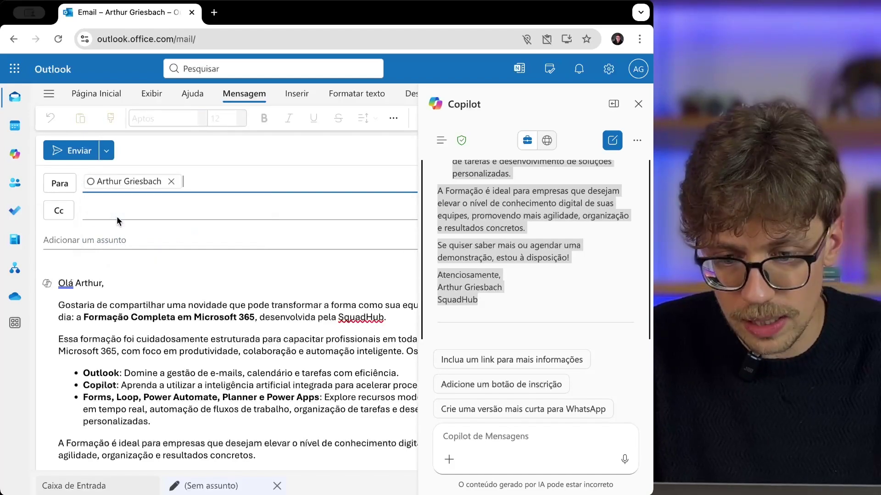
click(128, 241)
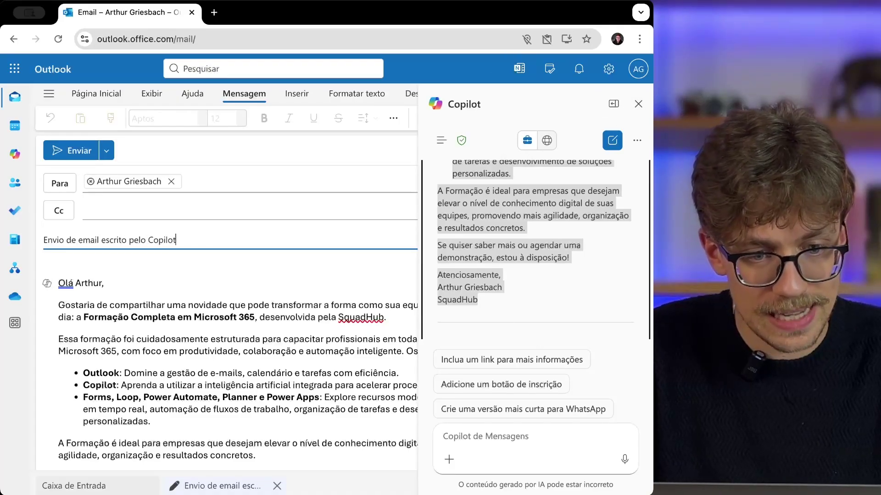
Close the Copilot chat beside the draft and send the email
click(639, 105)
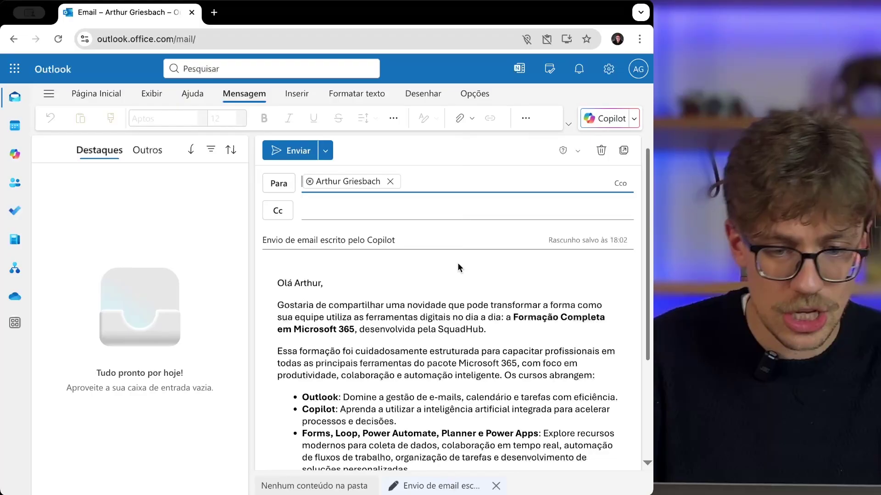
click(439, 305)
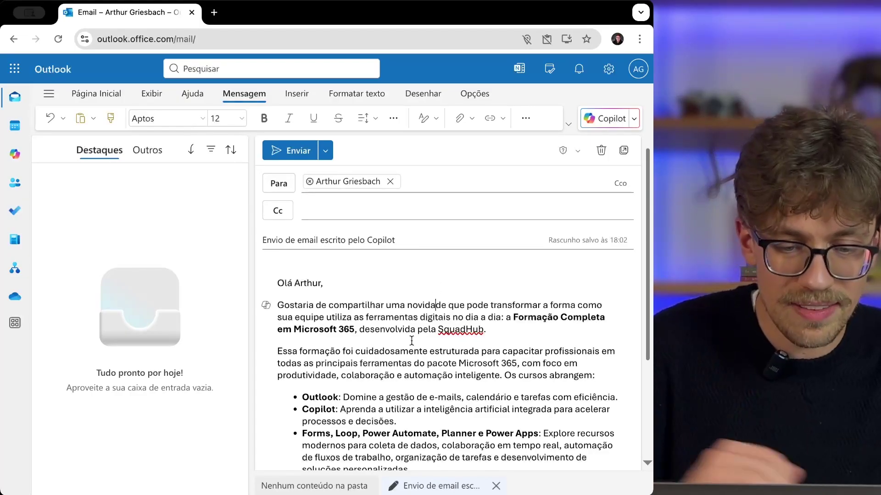
click(300, 150)
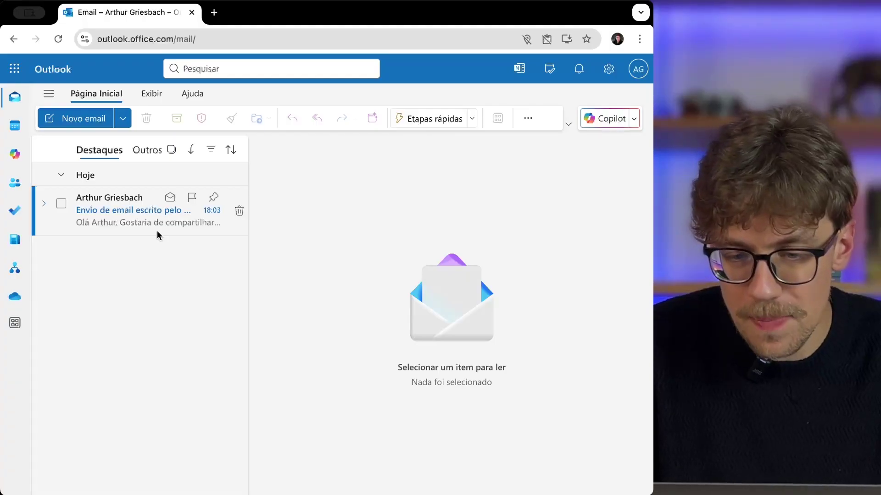
Open the received email "Envio de email escrito pelo Copilot" and read through its text down to the sign-off
click(157, 230)
scroll(407, 380, down, 5)
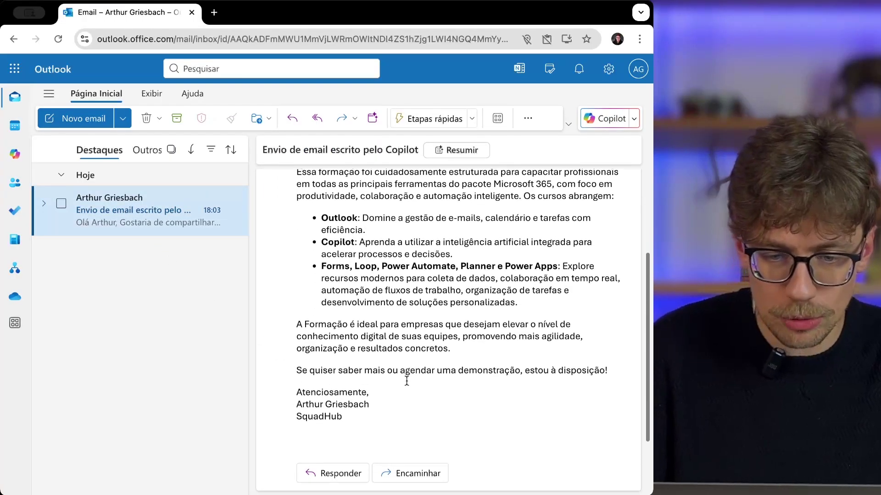
scroll(406, 379, up, 10)
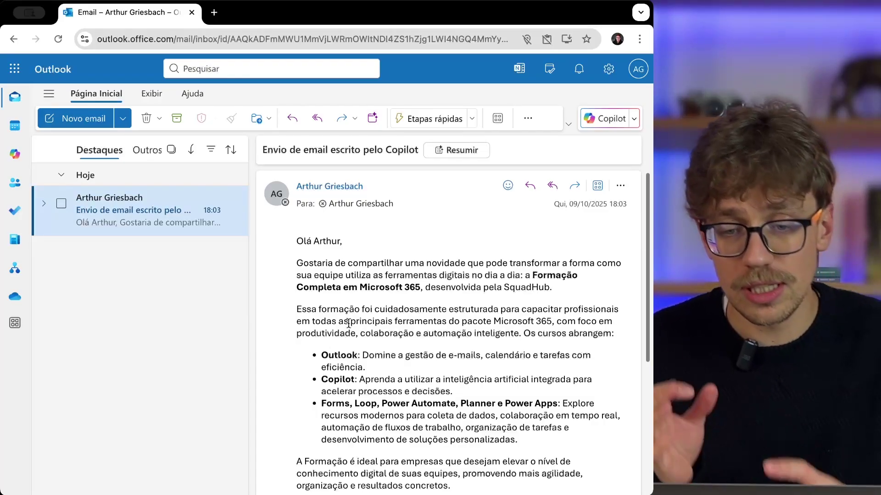
scroll(374, 263, down, 3)
scroll(374, 264, up, 3)
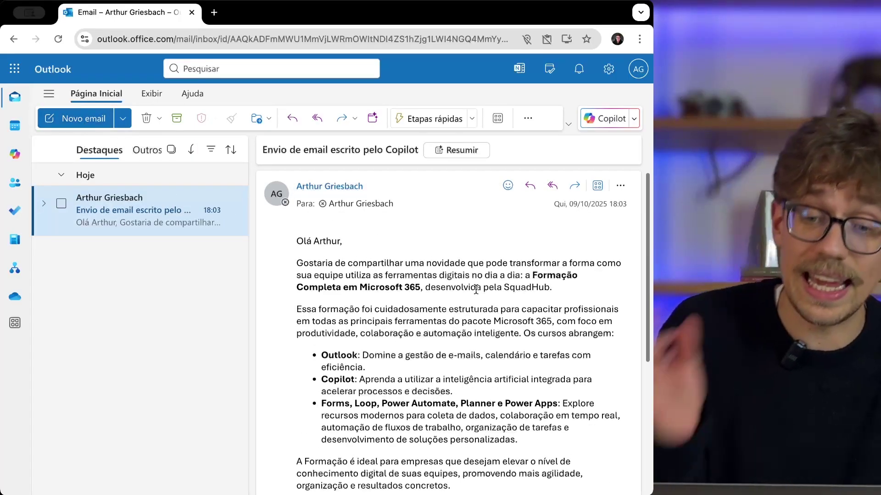
scroll(475, 289, down, 4)
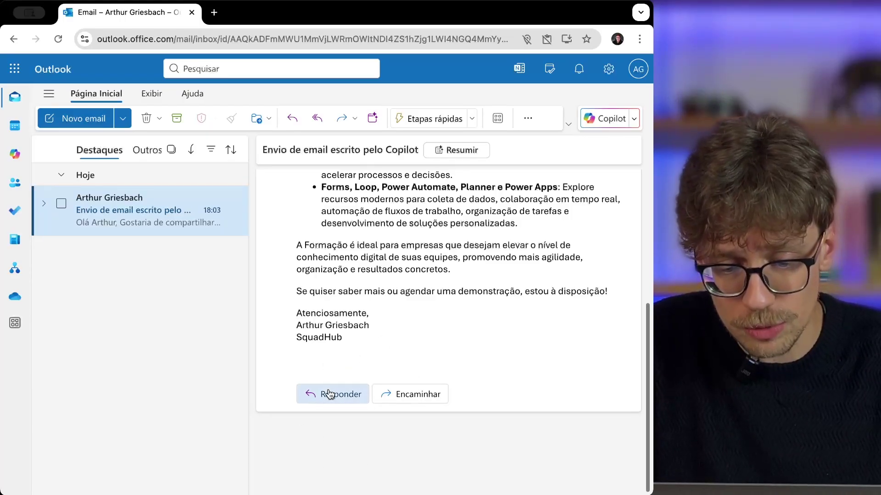
Start a reply to the received email and look through Copilot's suggested drafting prompts, then dismiss them
click(329, 394)
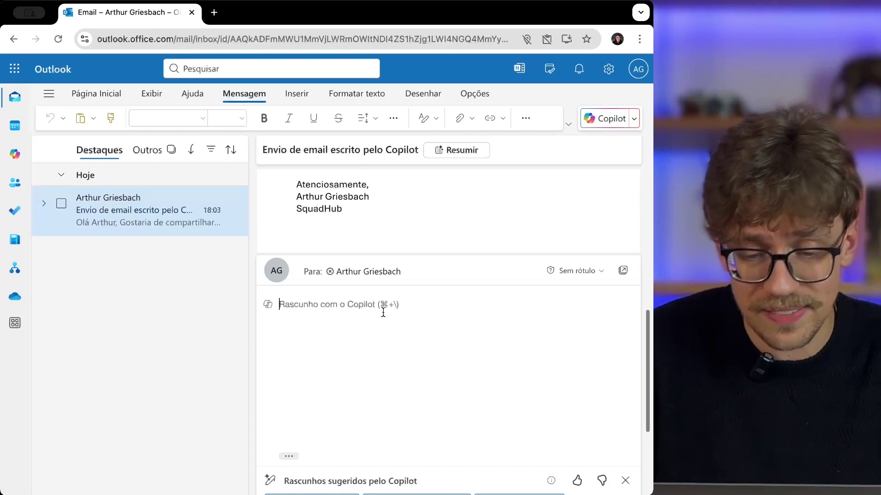
click(266, 307)
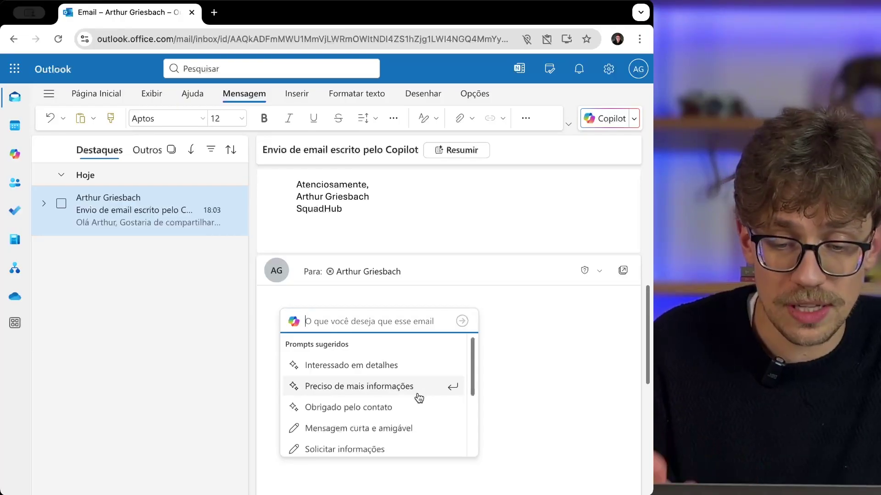
scroll(426, 397, down, 2)
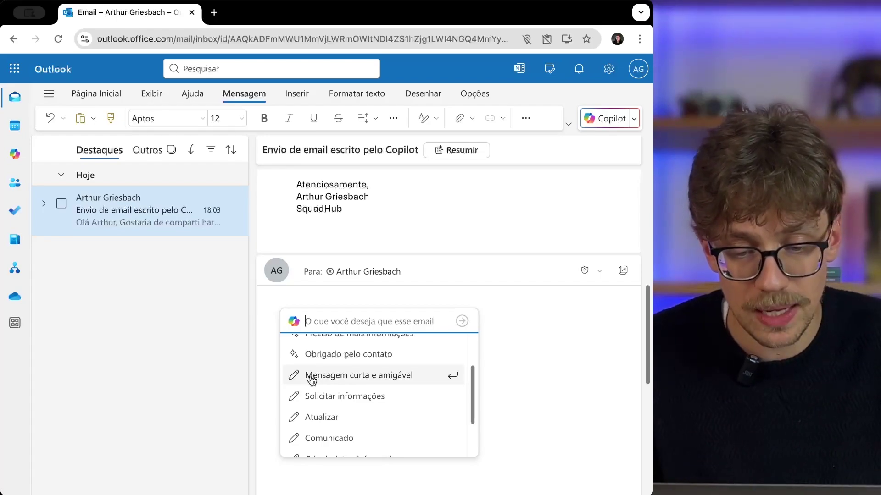
scroll(404, 379, down, 1)
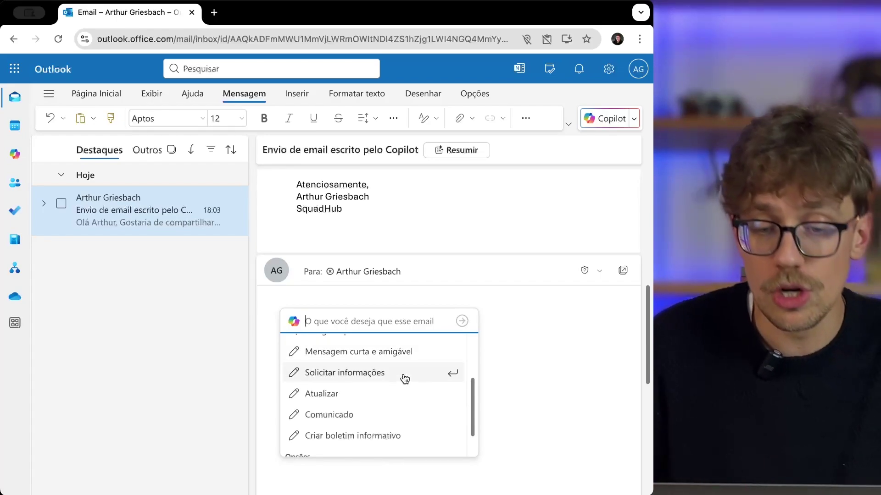
scroll(400, 382, down, 1)
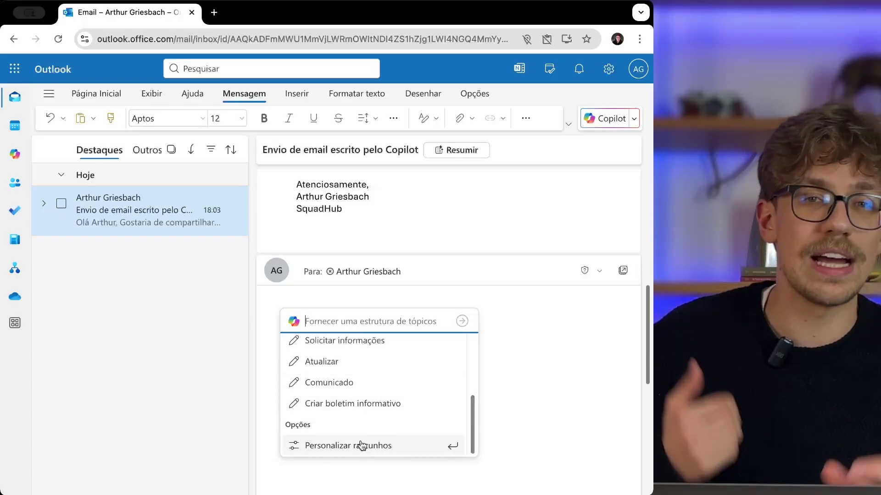
scroll(381, 344, up, 3)
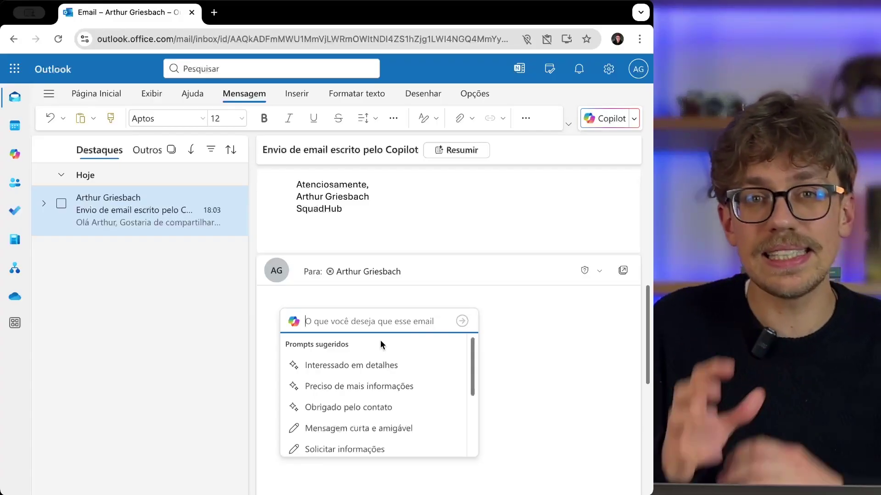
click(525, 323)
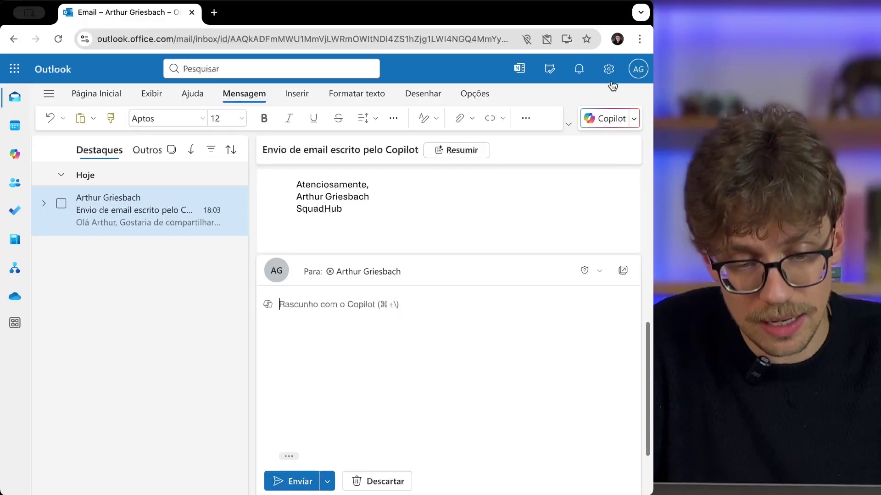
Have Copilot draft the reply using the suggested prompt "Preciso de mais informações" and review the generated text
click(634, 122)
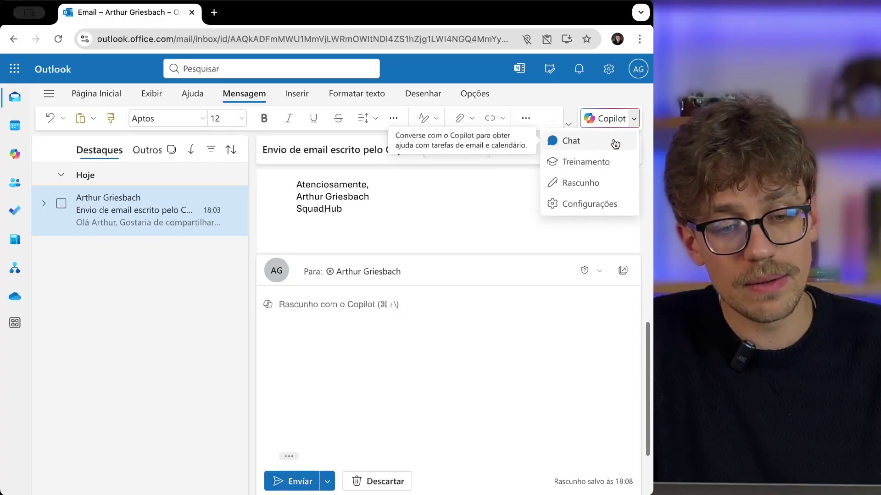
click(587, 184)
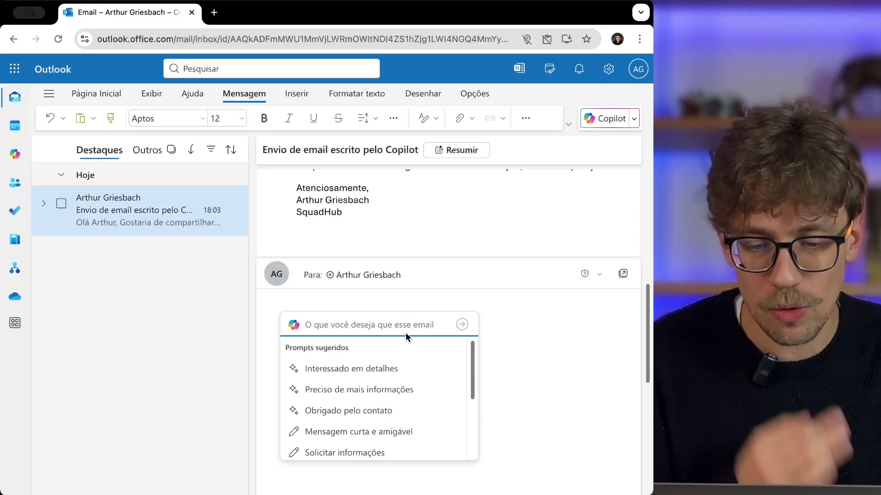
click(368, 390)
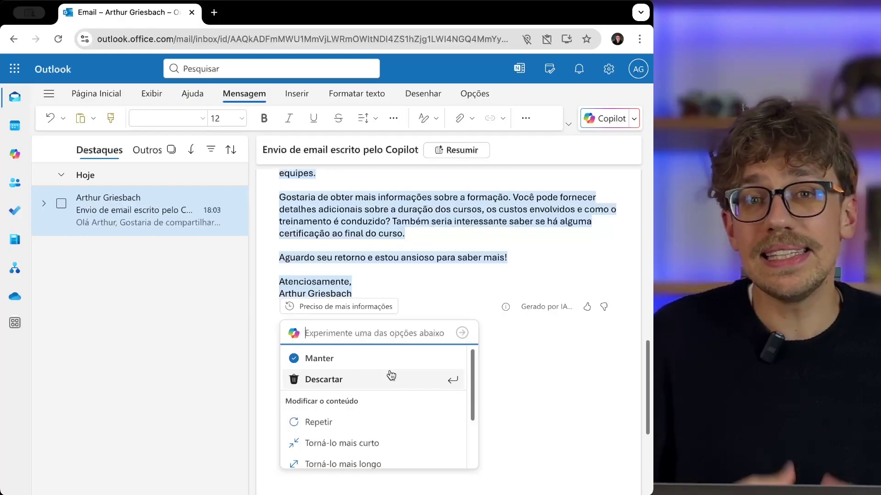
scroll(444, 320, up, 1)
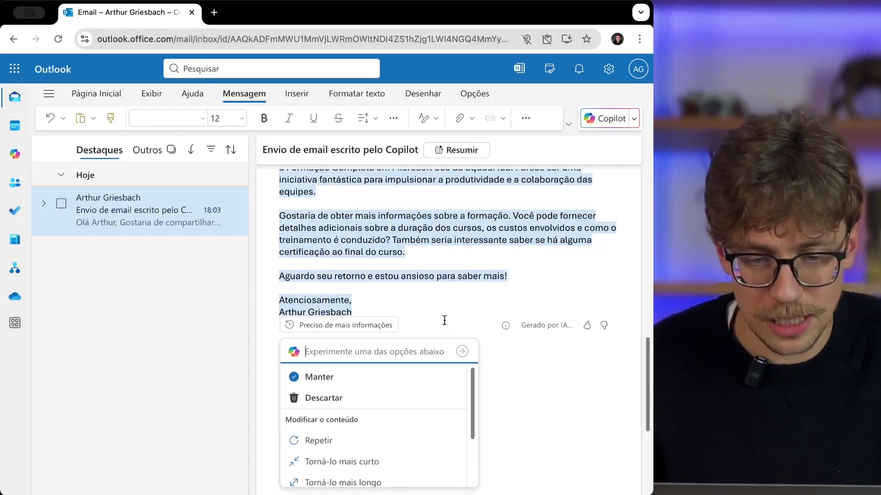
Review the generated reply and Copilot's options for modifying its content, including the Alterar Tom choices
scroll(444, 321, up, 3)
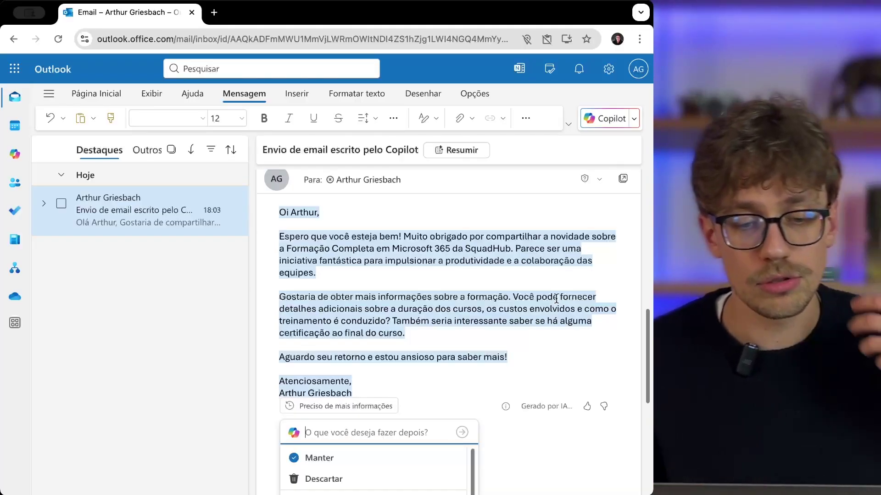
scroll(413, 284, up, 1)
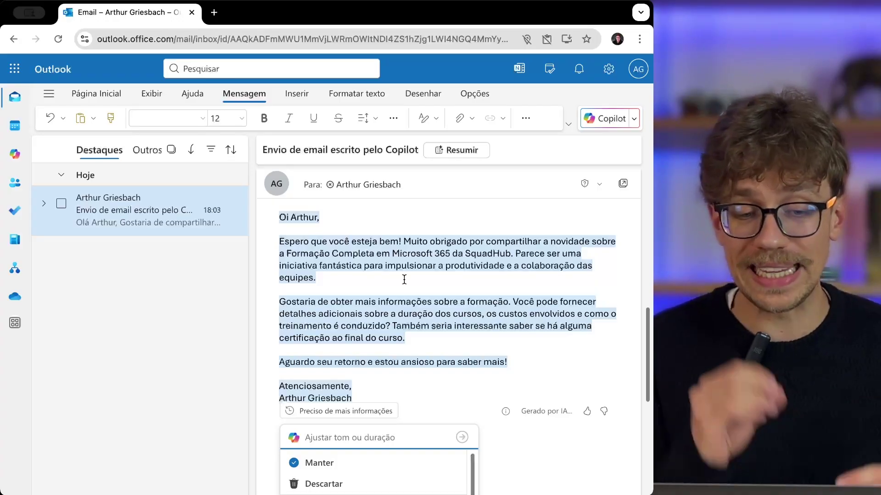
scroll(414, 268, down, 3)
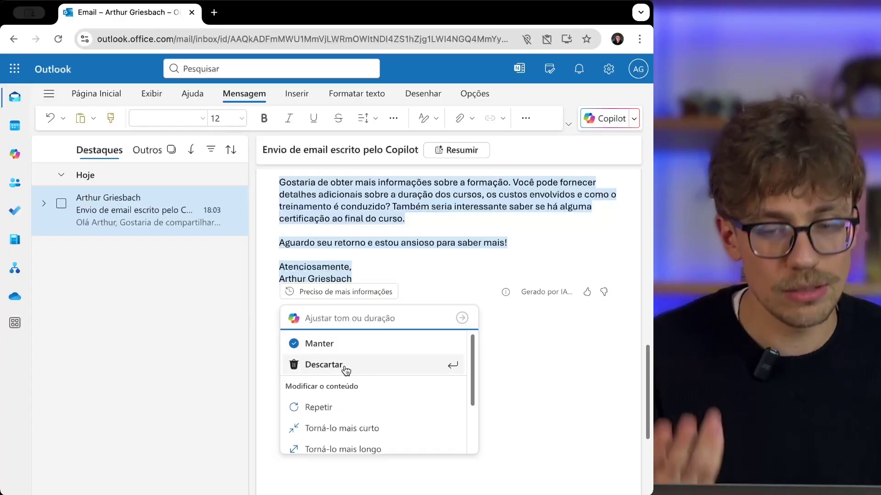
scroll(326, 378, down, 2)
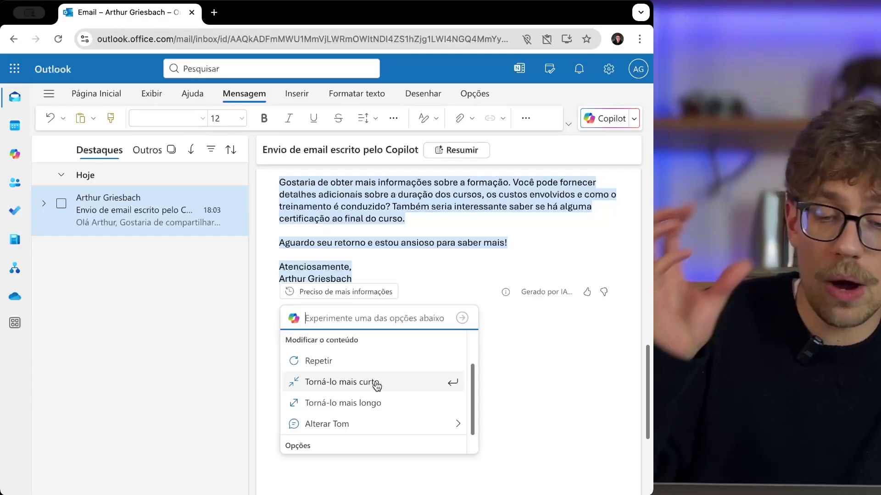
mouse_move(384, 428)
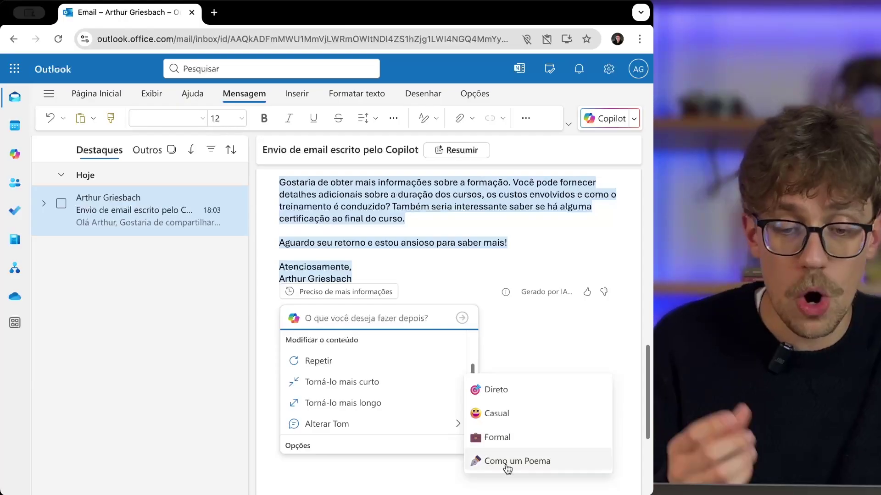
click(510, 462)
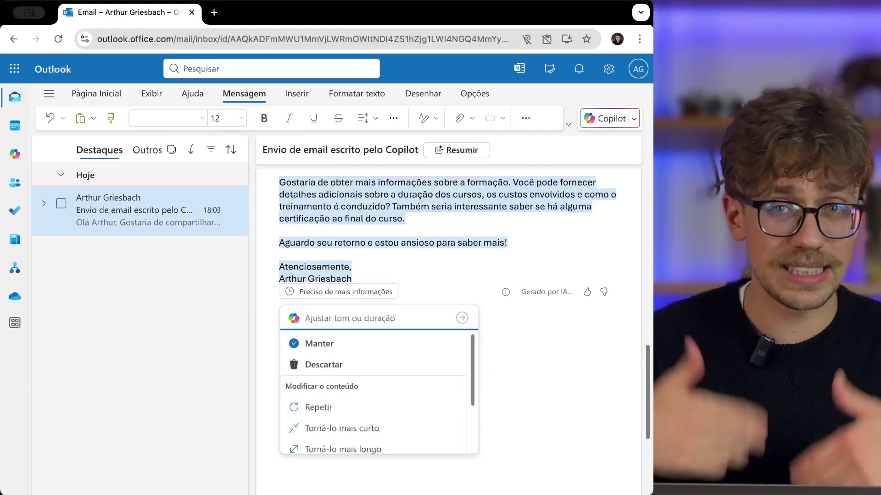
Have Copilot rewrite the reply with the prompt "quero que esse email seja mais informal, pois esse cliente é um amigo de longa data"
text(que)
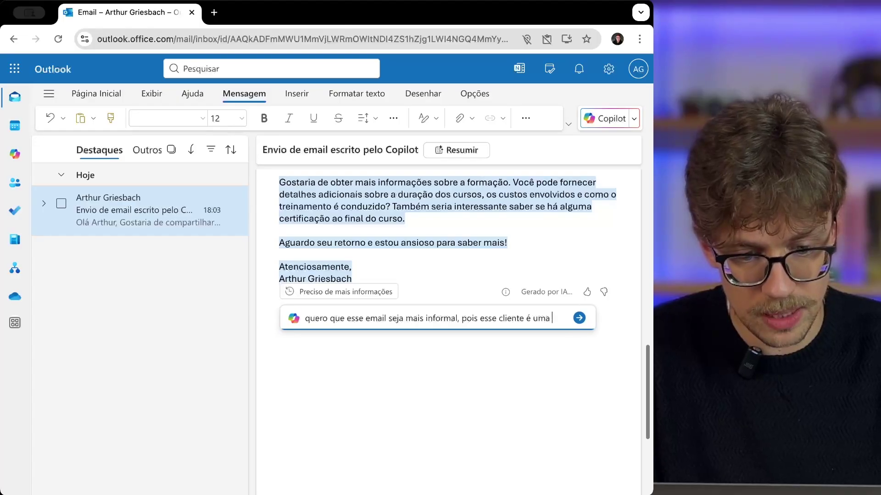
key(BackSpace)
key(BackSpace)
text(amigo de longa data)
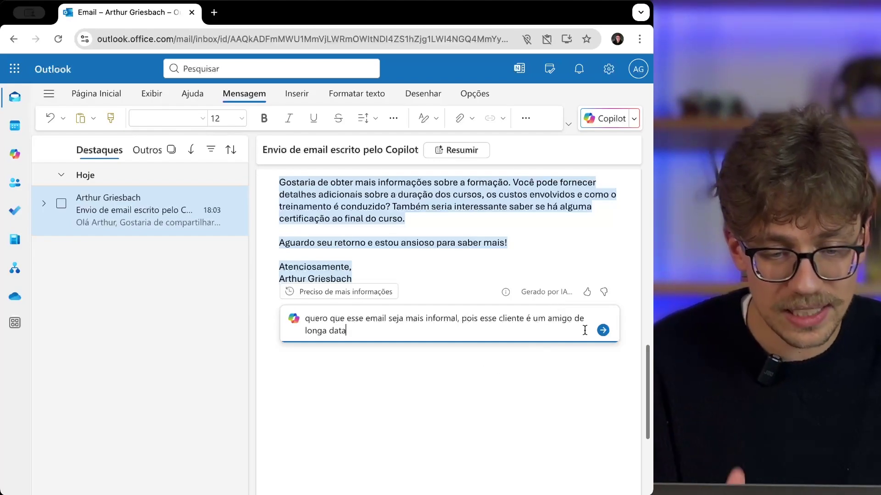
click(601, 331)
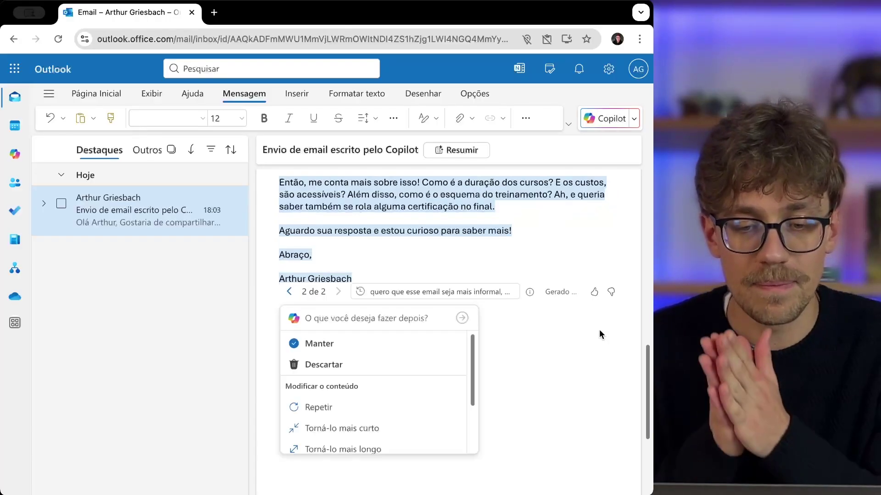
Compare the informal version of the reply with Copilot's first version, returning to the informal one
scroll(510, 337, up, 2)
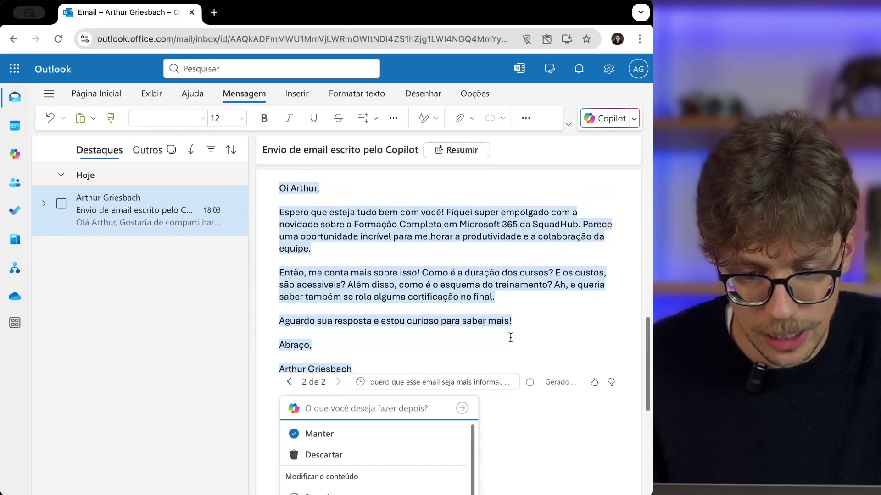
click(294, 383)
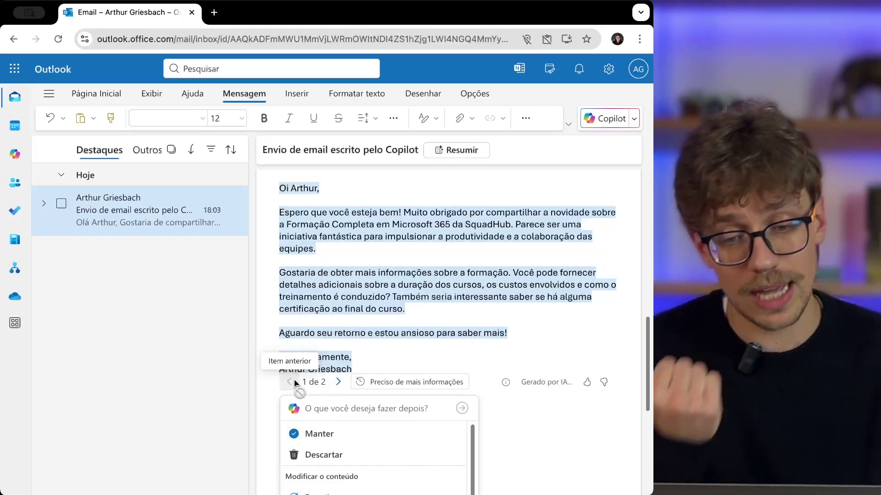
click(337, 383)
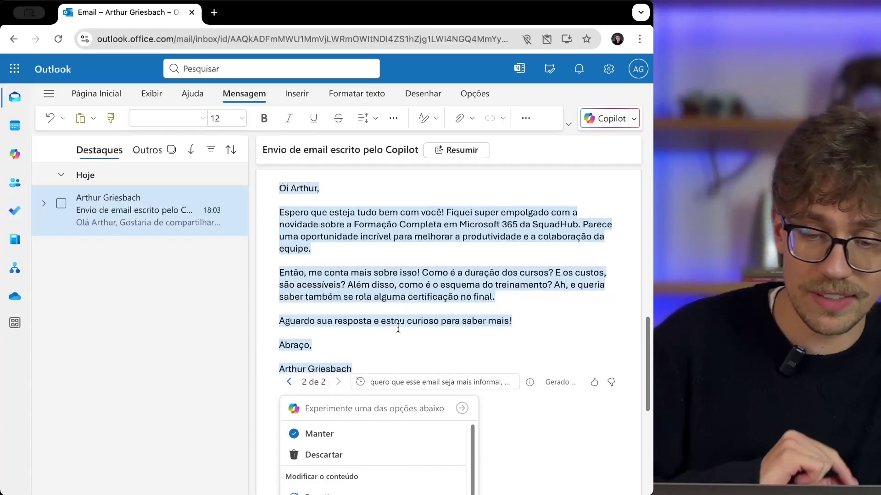
scroll(333, 260, up, 1)
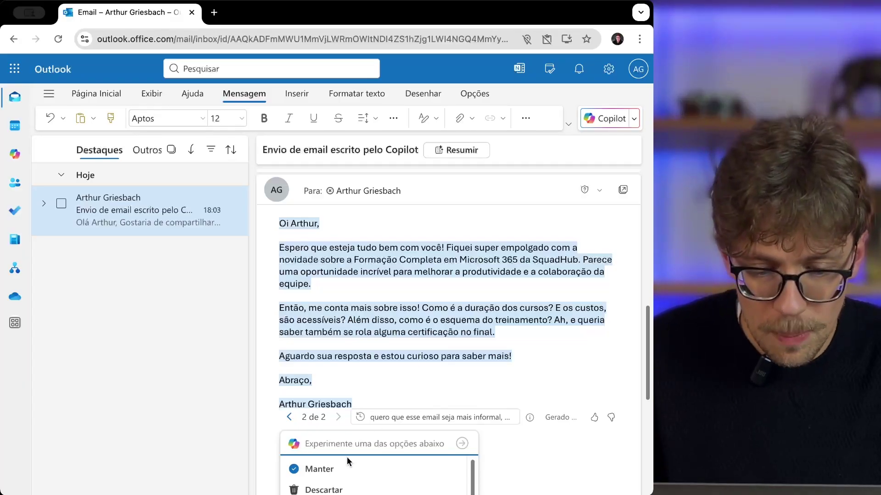
Keep the informal version of the reply and send it, confirming the check on AI-generated content
click(344, 468)
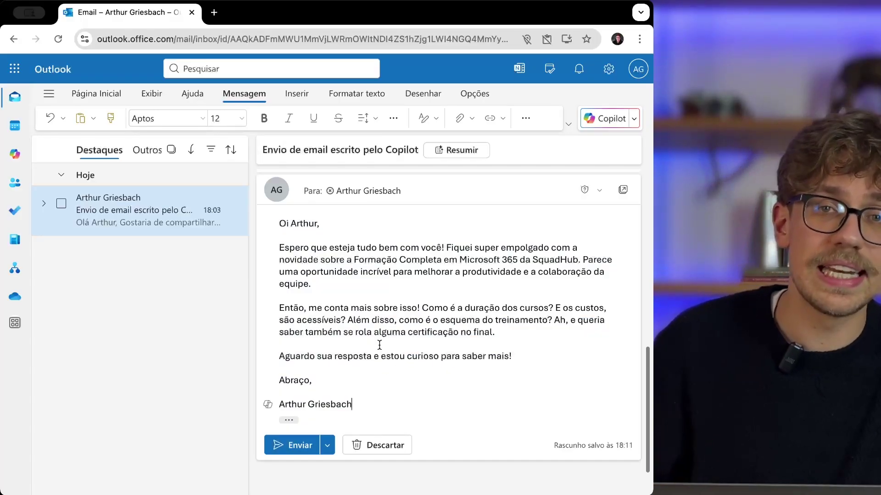
click(299, 446)
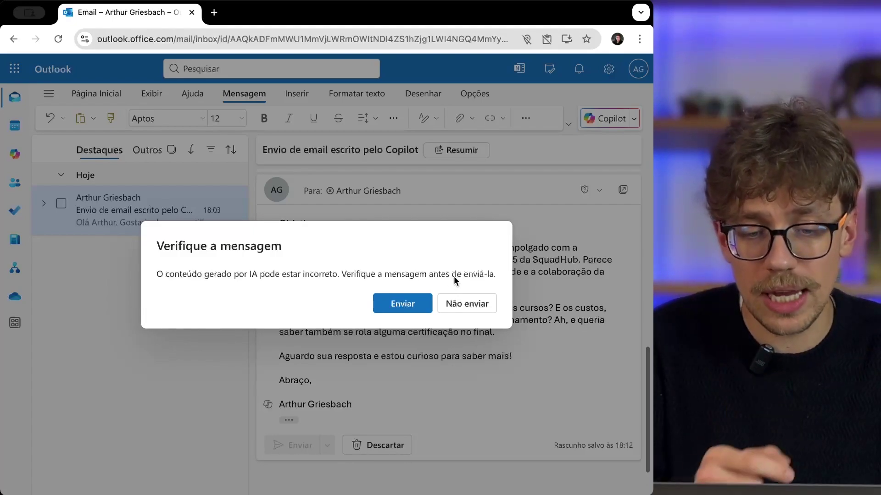
click(402, 304)
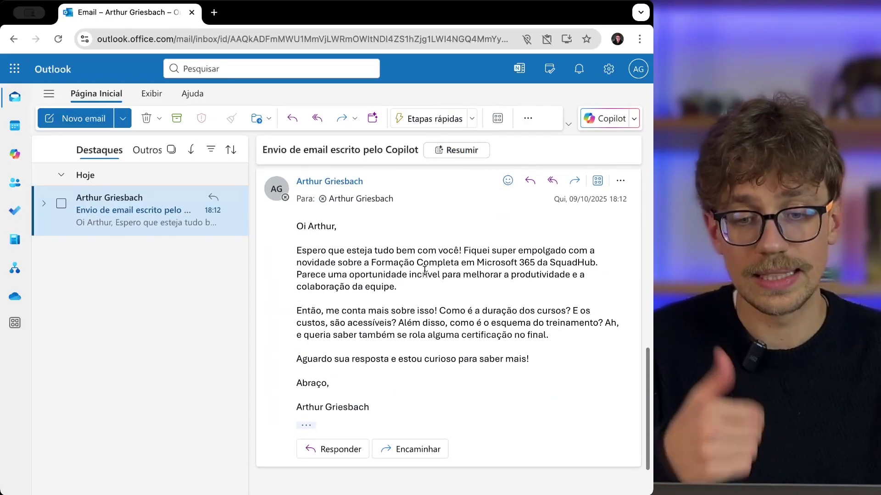
Start a reply to the latest message in the conversation and try Copilot's Treinamento on the empty draft
scroll(424, 271, up, 10)
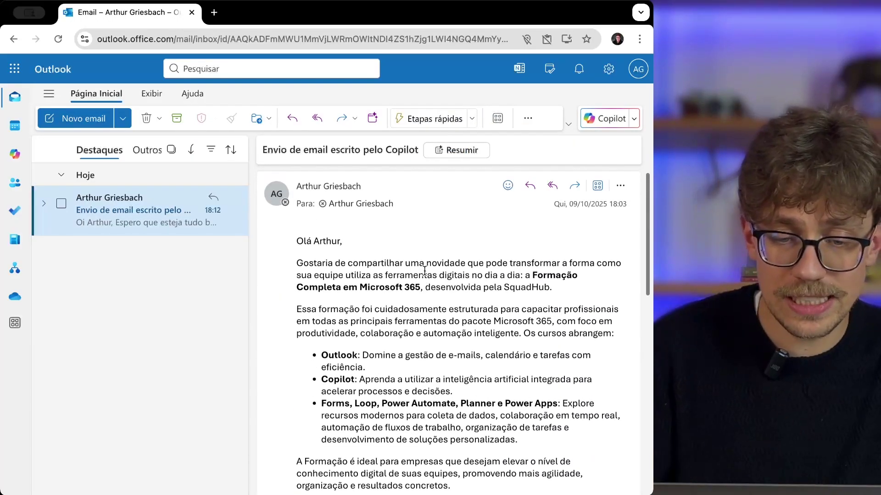
scroll(424, 271, down, 10)
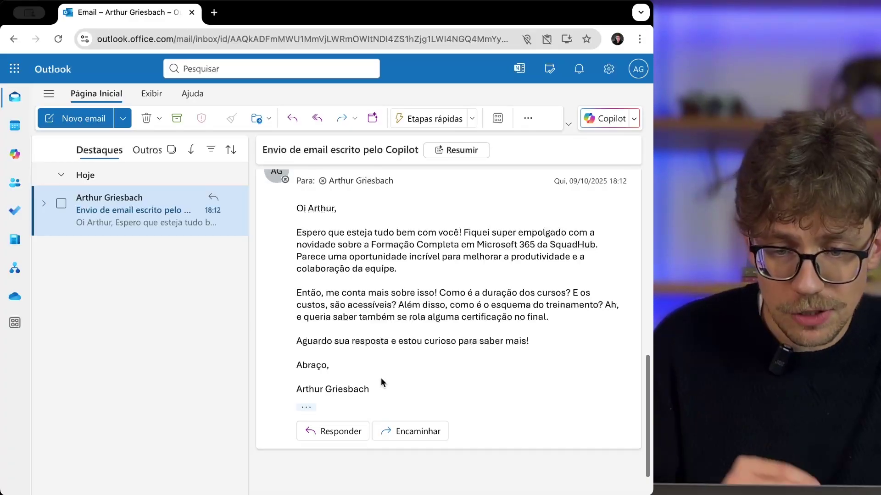
click(344, 429)
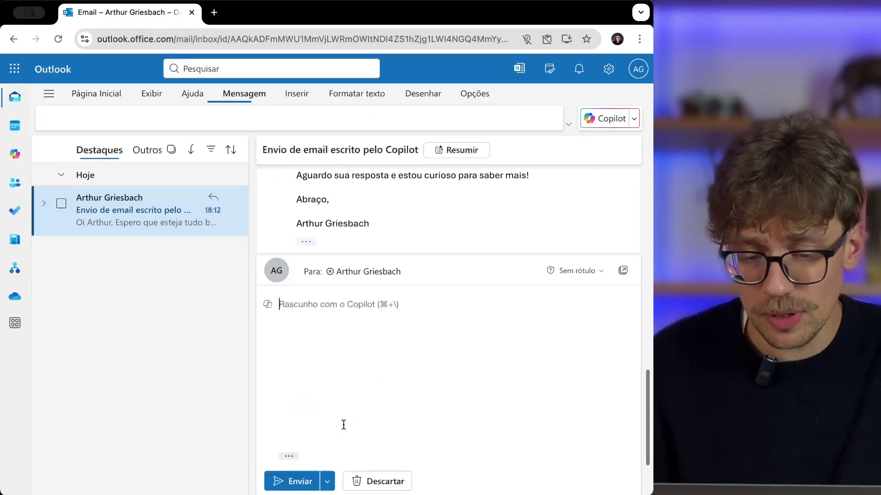
click(633, 118)
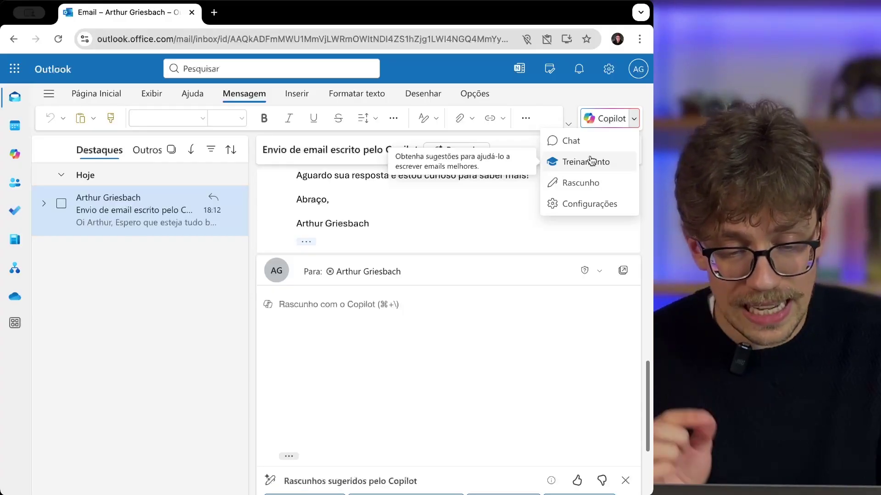
click(591, 160)
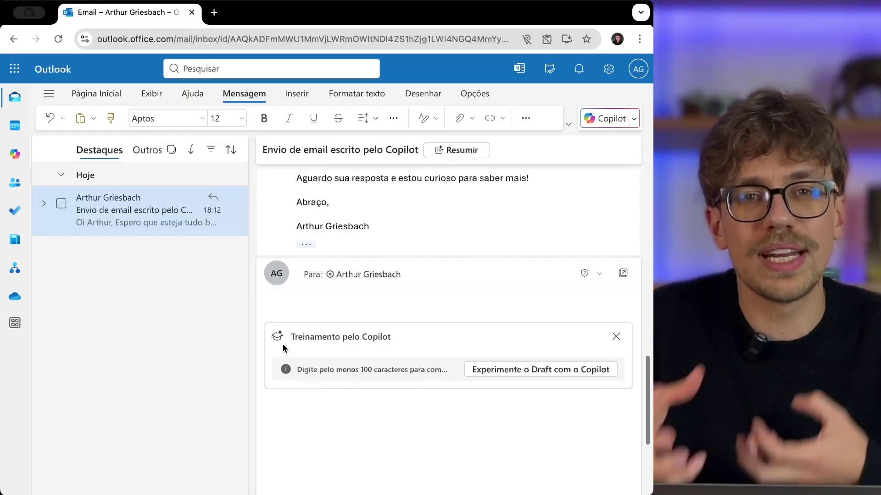
Write a reply thanking the client for the response and proposing a meeting to discuss their questions, and run Copilot's Treinamento on it
click(420, 318)
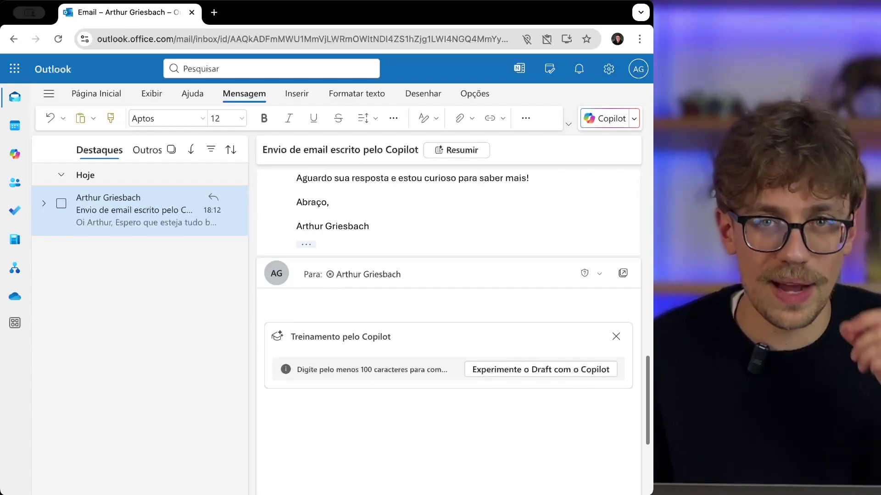
text(Olá Arthur!  Obrigado pelo retorno, fico feliz em saber que gostou da nossa novidade, e espero poder te ajudar com as dúvidas que acabaram surgindo. Para facilitar esse contato, será que podemos agendar uma reunião e conversar melhor sobre o tema?  Fico no aguardo!  Atenciosamente Arthur)
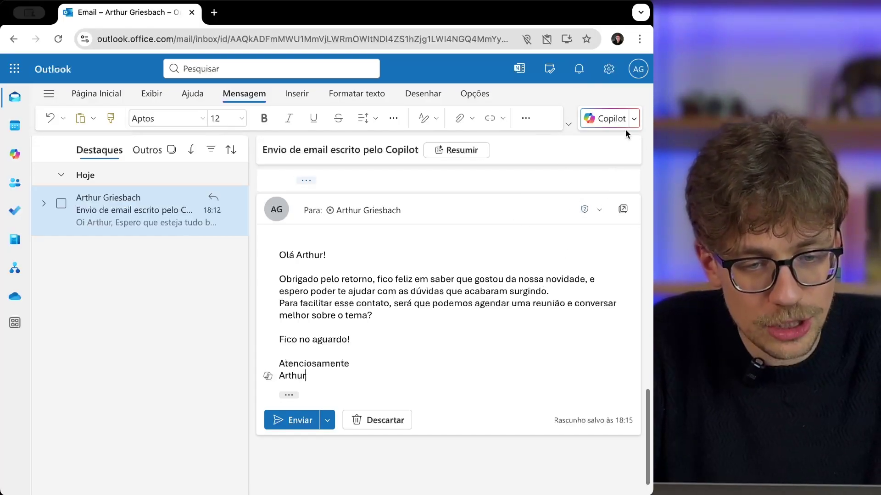
click(634, 119)
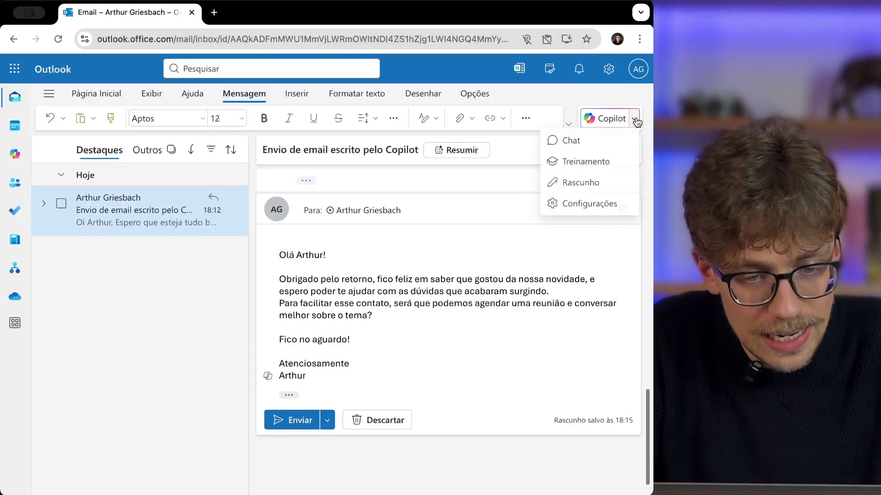
click(586, 162)
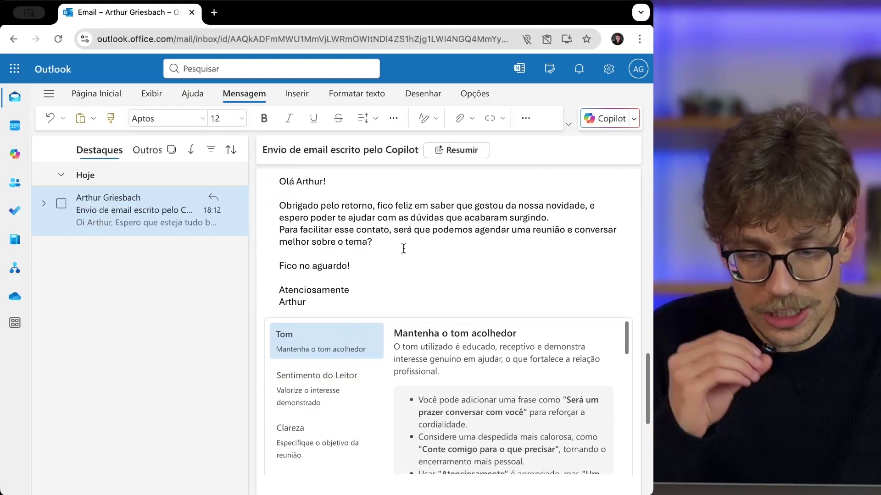
Read through Copilot's Tom suggestions for the written reply, comparing them with the draft text
scroll(404, 248, down, 2)
scroll(404, 249, up, 1)
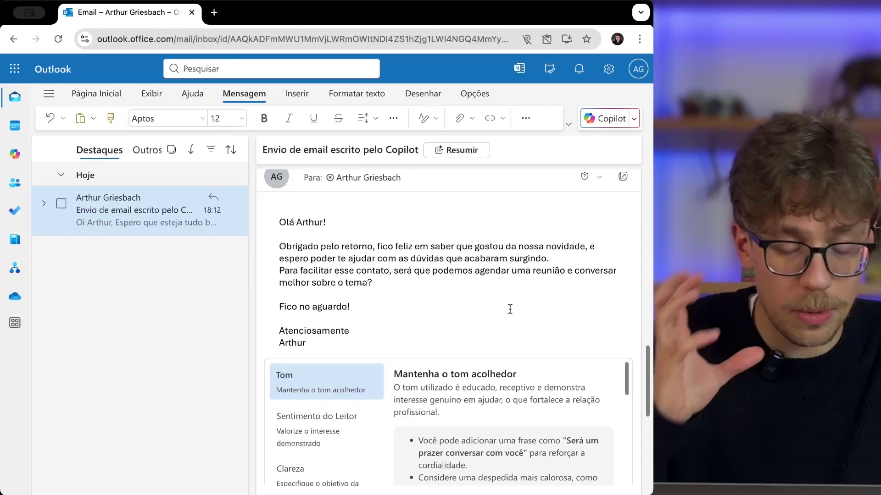
scroll(510, 309, down, 3)
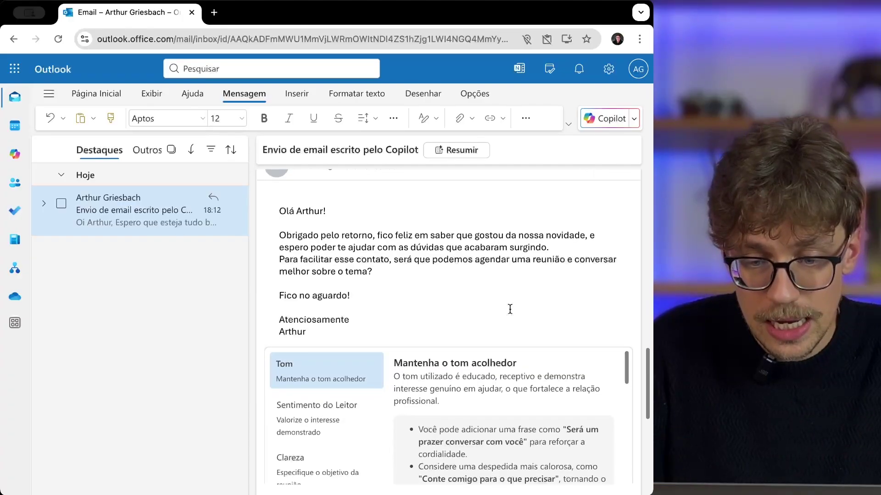
scroll(510, 311, up, 1)
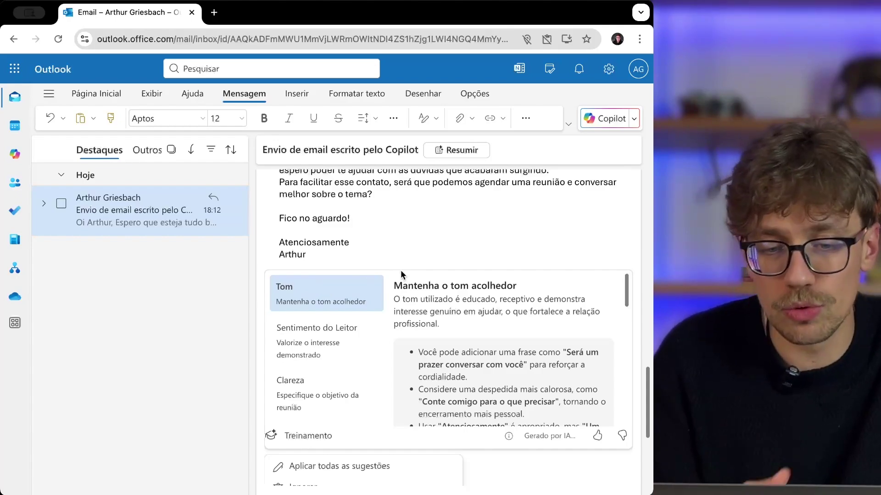
scroll(431, 316, down, 2)
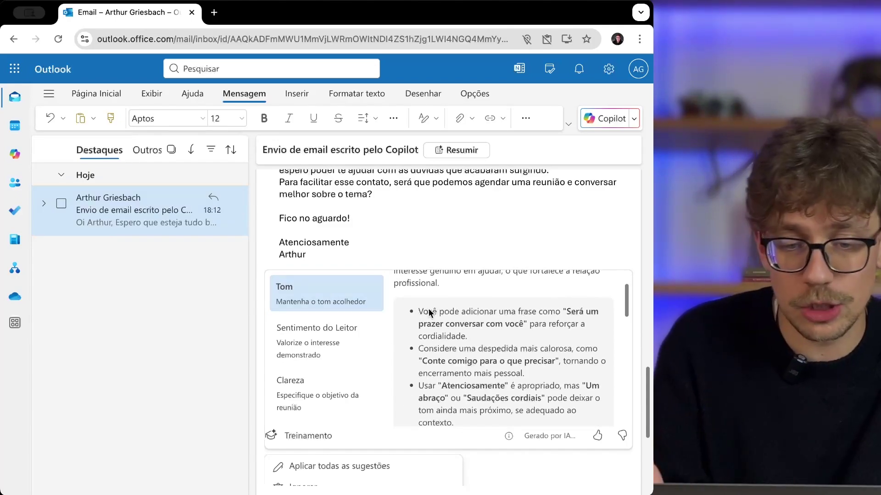
scroll(413, 316, down, 2)
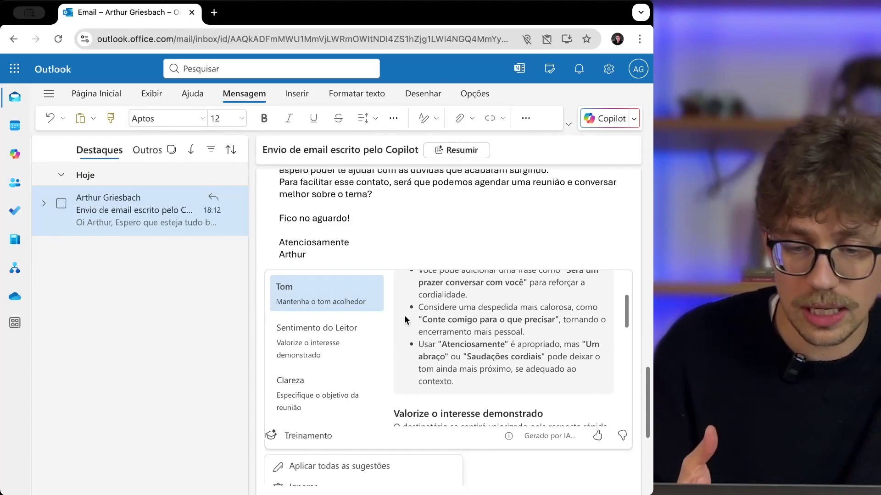
Examine Copilot's Sentimento do Leitor and Clareza suggestions for the reply
click(326, 351)
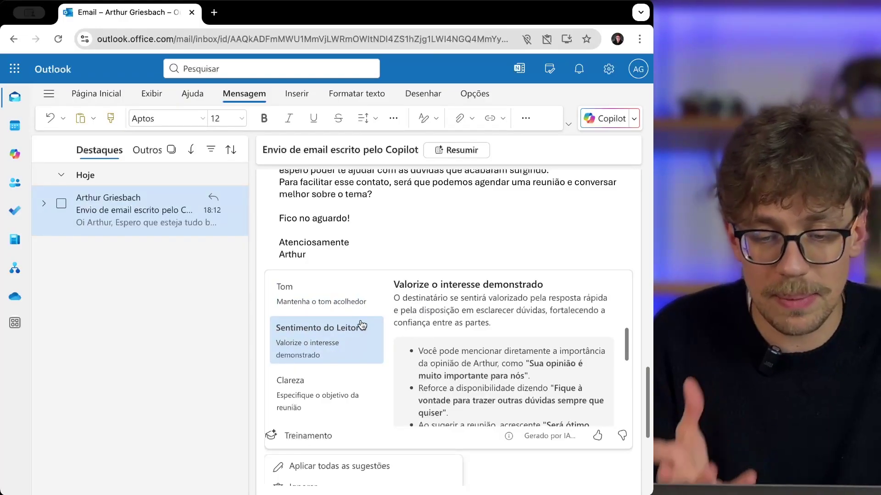
click(350, 378)
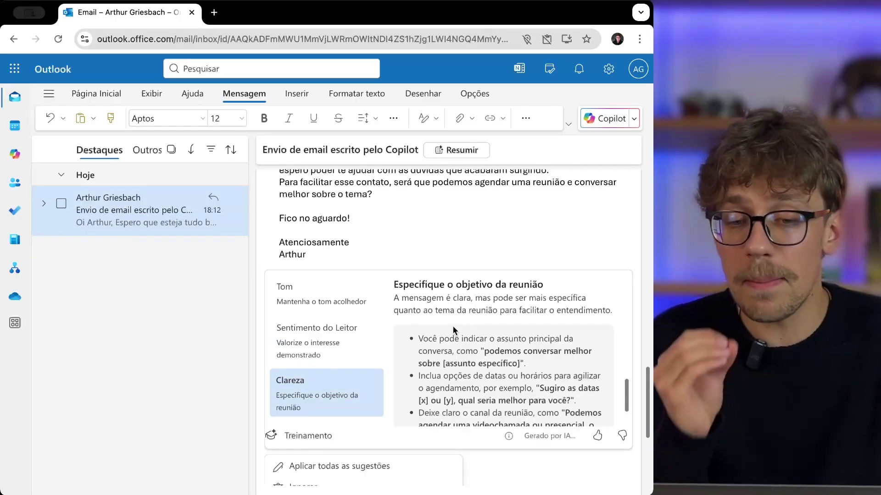
scroll(363, 349, down, 1)
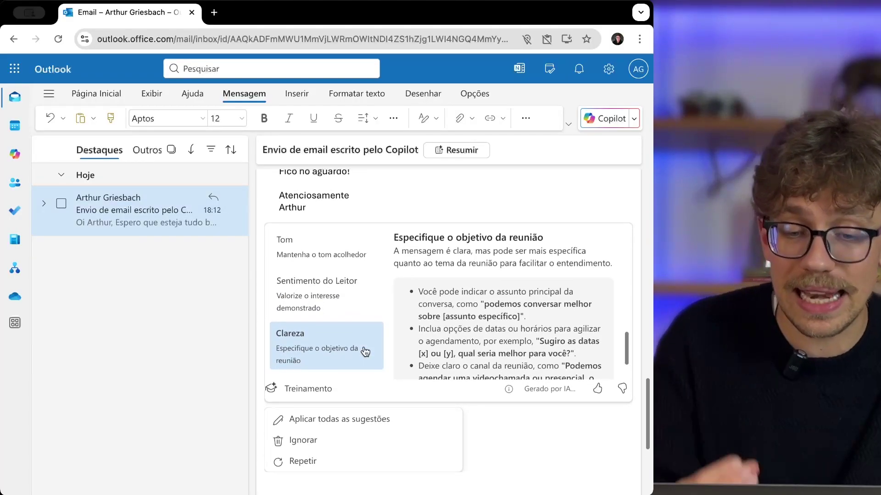
scroll(365, 352, up, 1)
scroll(454, 346, down, 2)
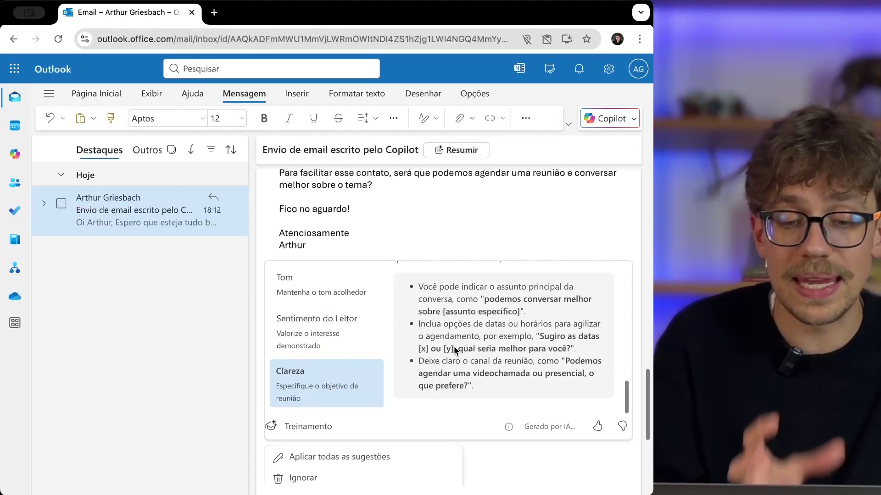
scroll(453, 346, up, 2)
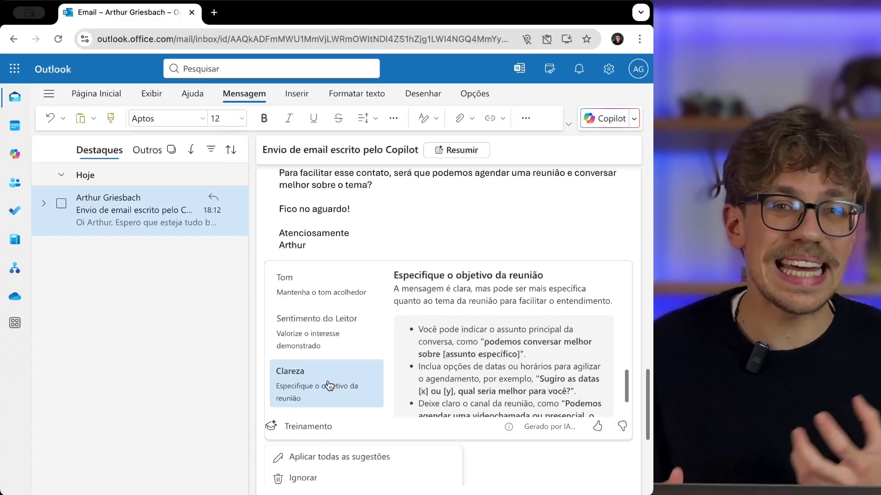
Apply all of Copilot's Treinamento suggestions to the reply draft
scroll(329, 413, down, 1)
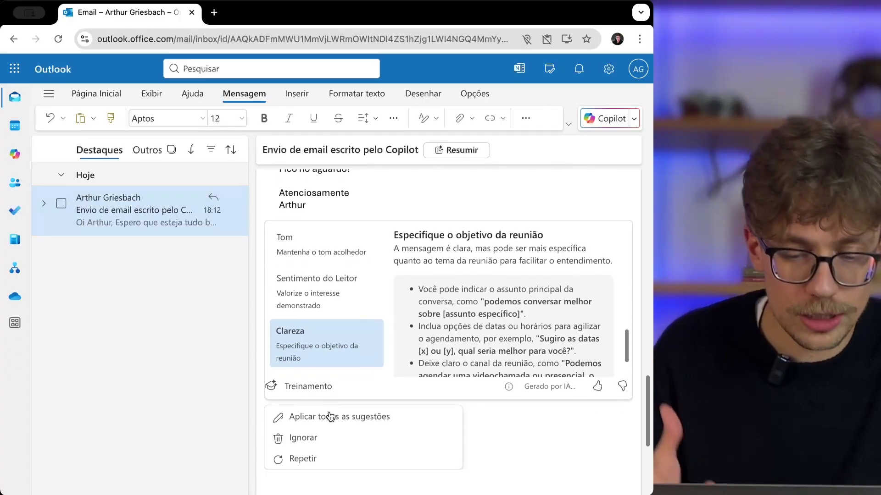
scroll(329, 415, down, 1)
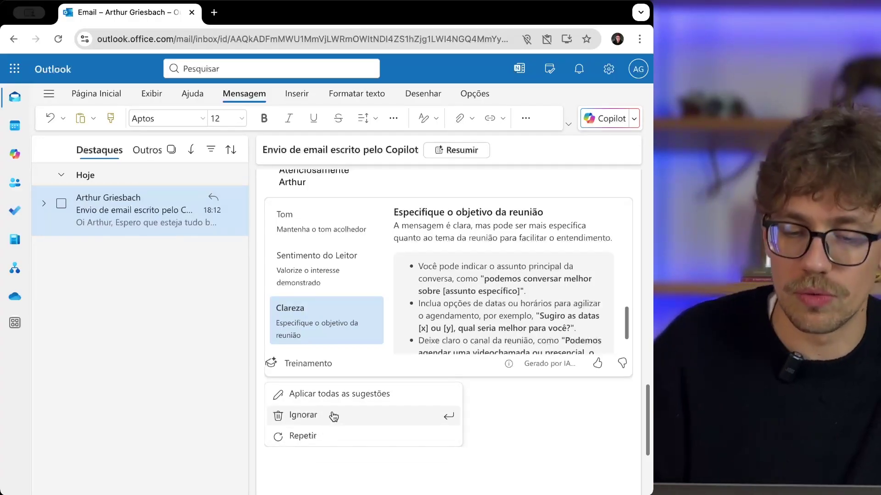
click(345, 395)
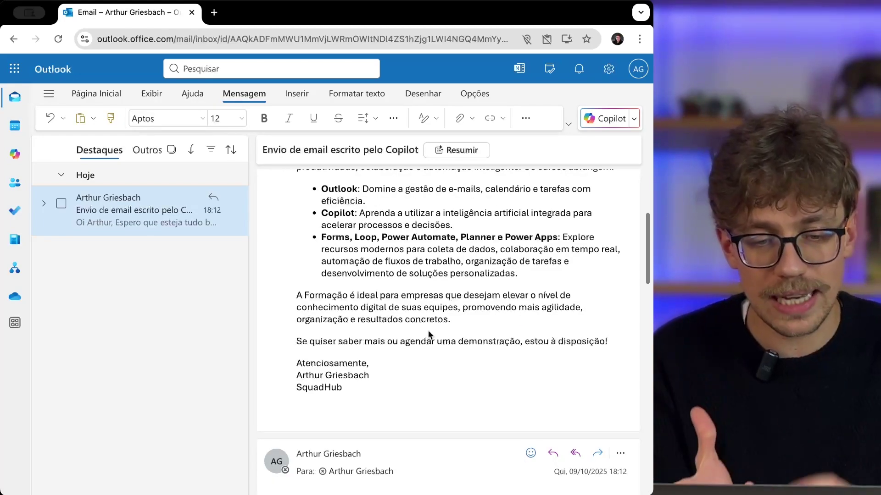
Review Copilot's rewritten version of the reply, replace the original draft with it and send the reply
scroll(429, 333, down, 5)
scroll(429, 334, down, 10)
scroll(391, 279, up, 5)
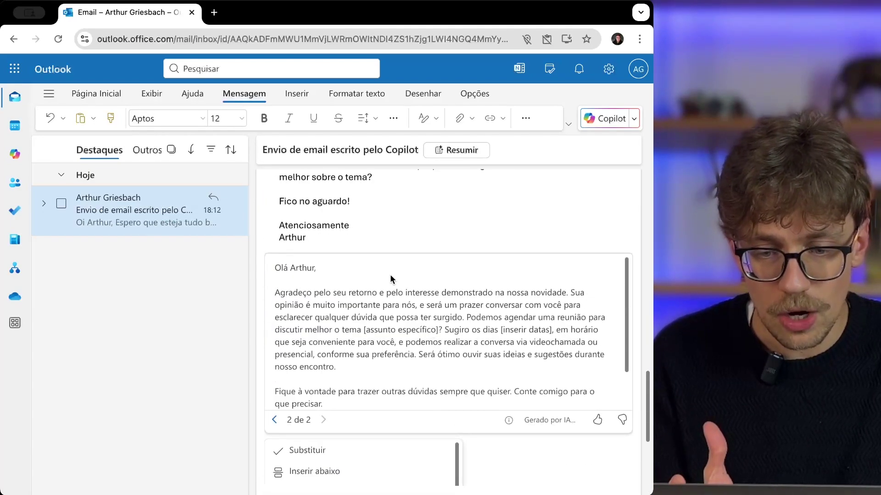
scroll(445, 340, down, 3)
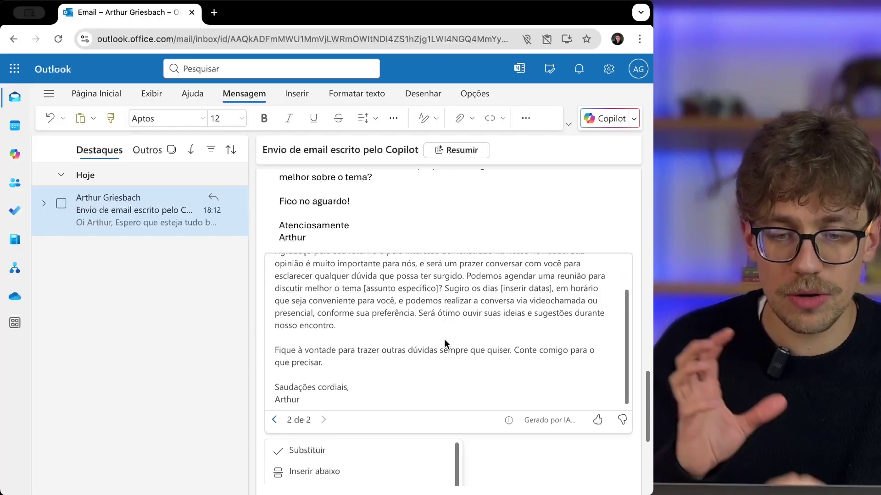
click(300, 452)
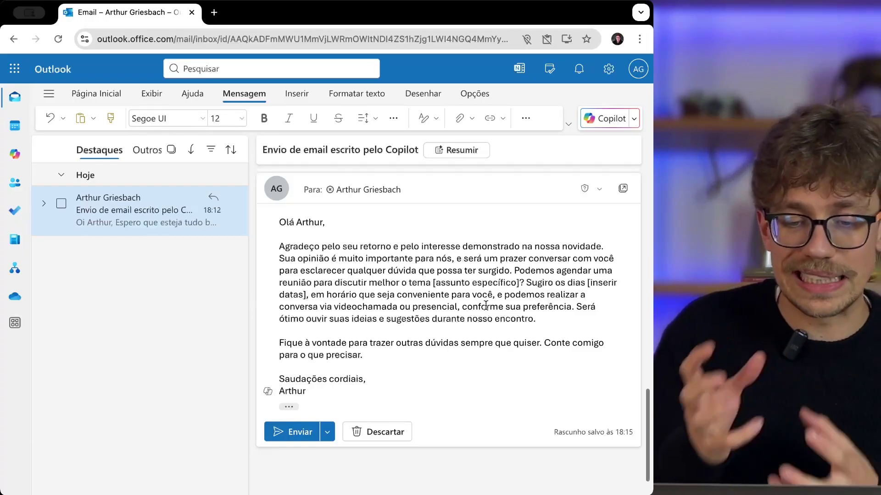
click(290, 432)
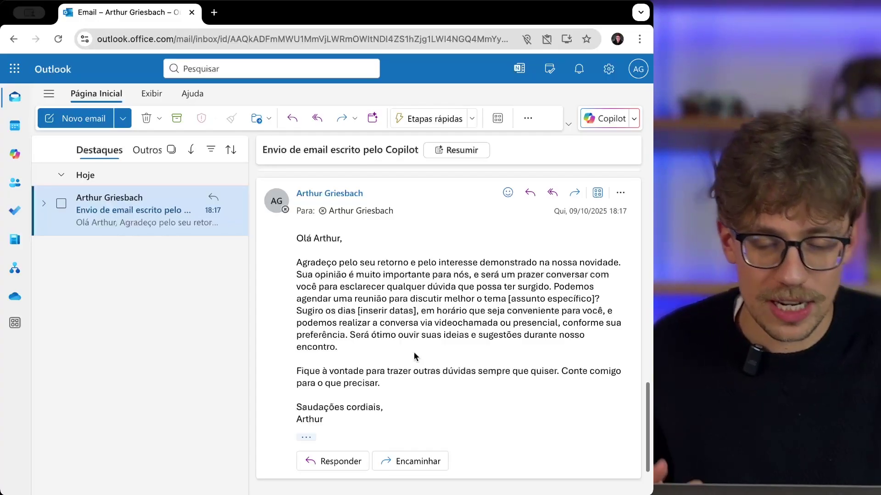
Have Copilot summarise the whole "Envio de email escrito pelo Copilot" conversation and read through the resulting summary
scroll(414, 356, up, 15)
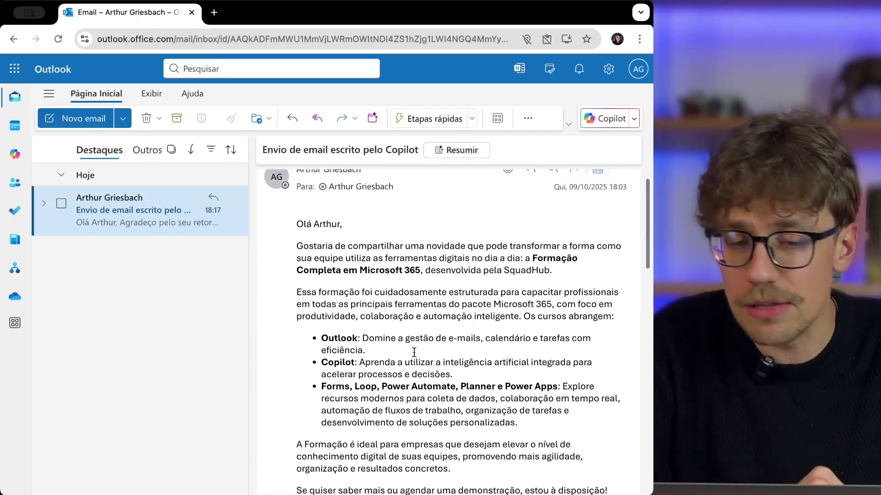
scroll(414, 353, up, 2)
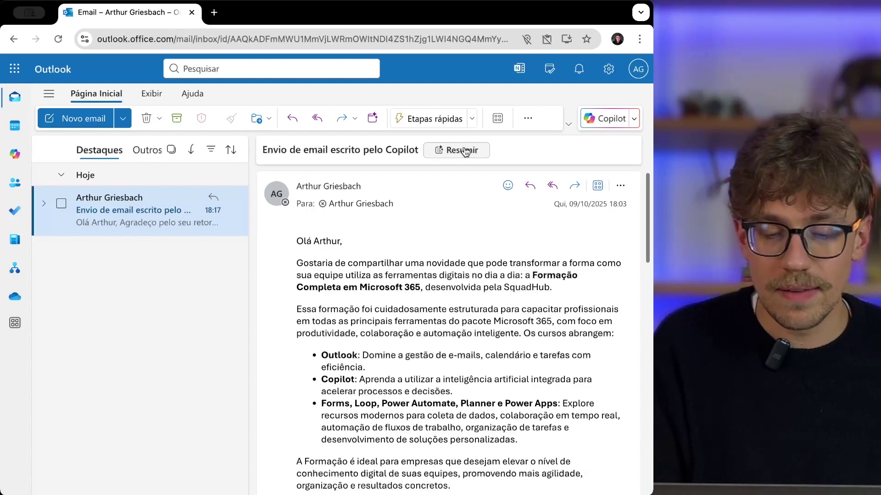
click(464, 151)
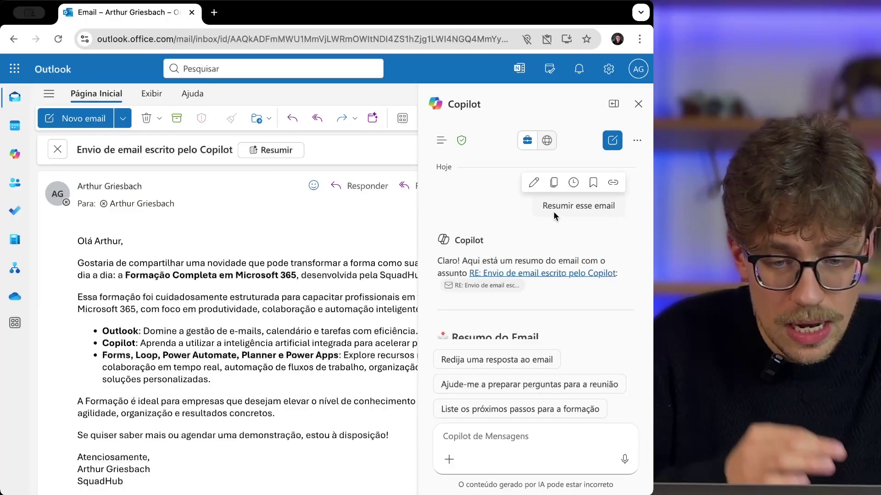
drag(541, 205, 614, 204)
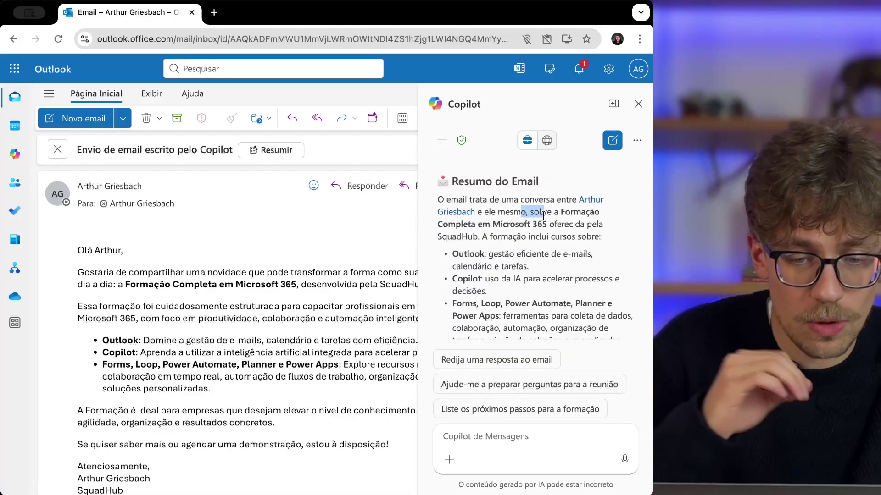
scroll(543, 216, down, 5)
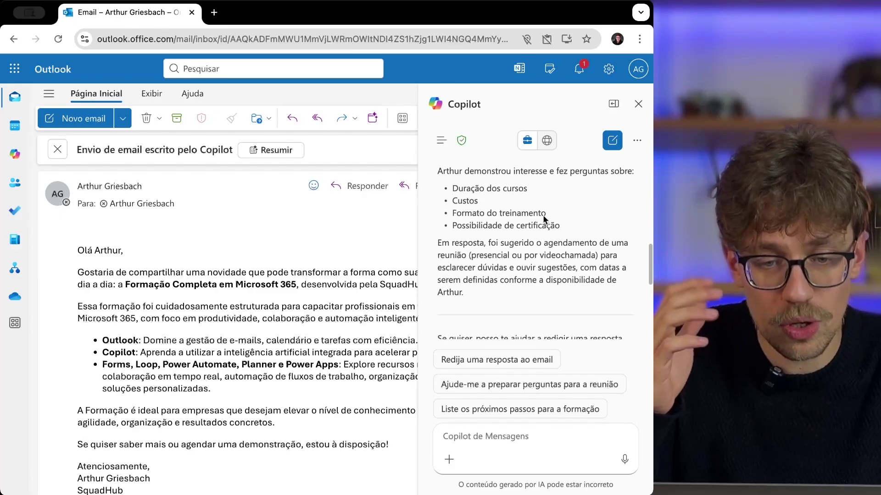
scroll(543, 214, up, 1)
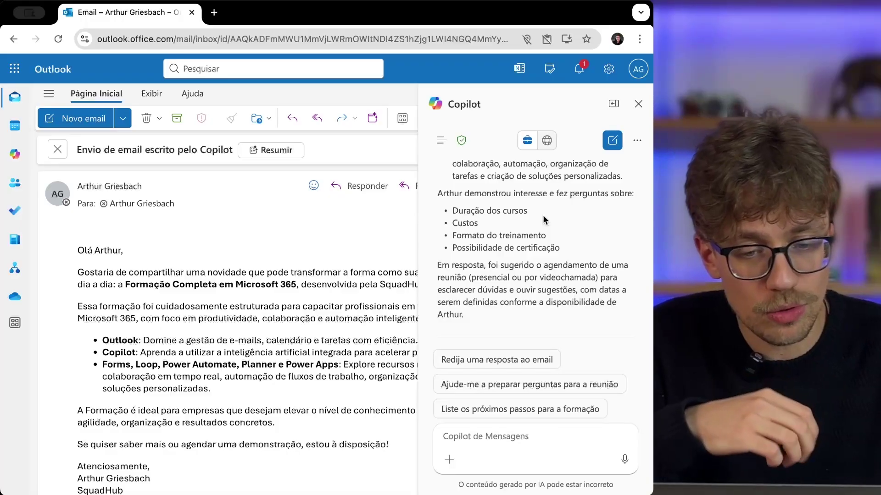
scroll(543, 215, down, 2)
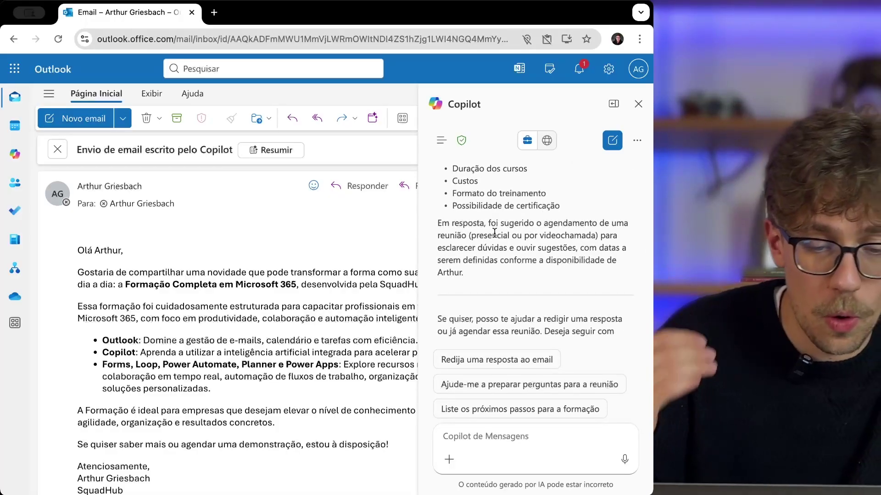
Ask Copilot for a shorter summary with the prompt "faça um resumo em 4 linhas de tudo isso" and read its answer
scroll(524, 246, up, 6)
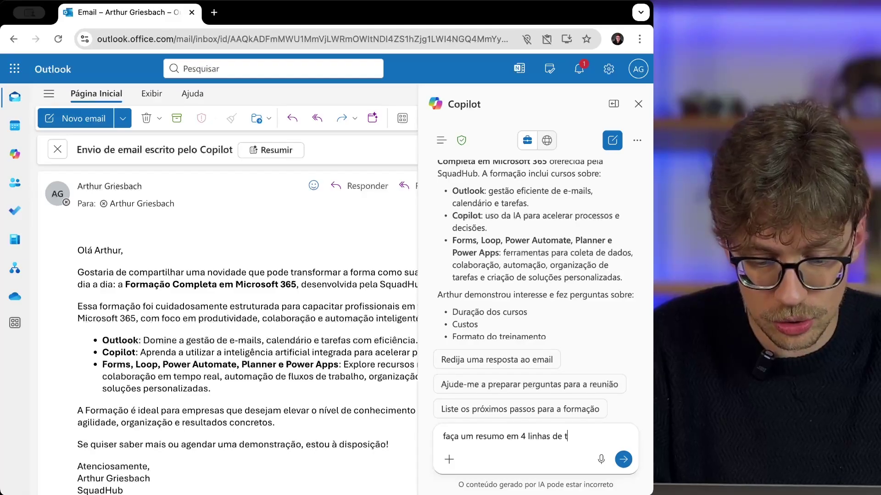
key(Return)
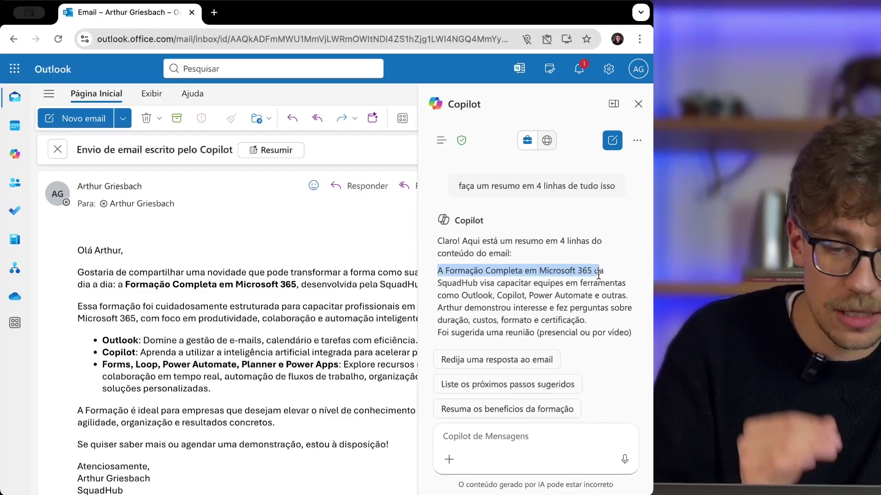
click(498, 289)
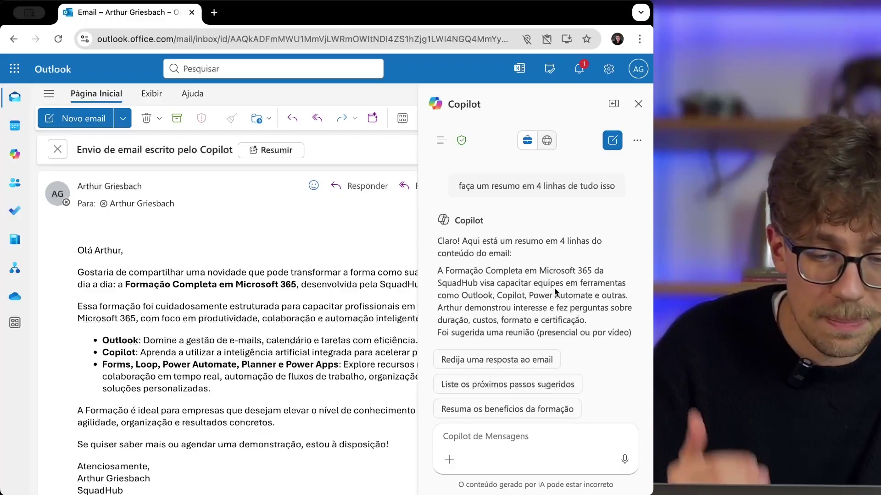